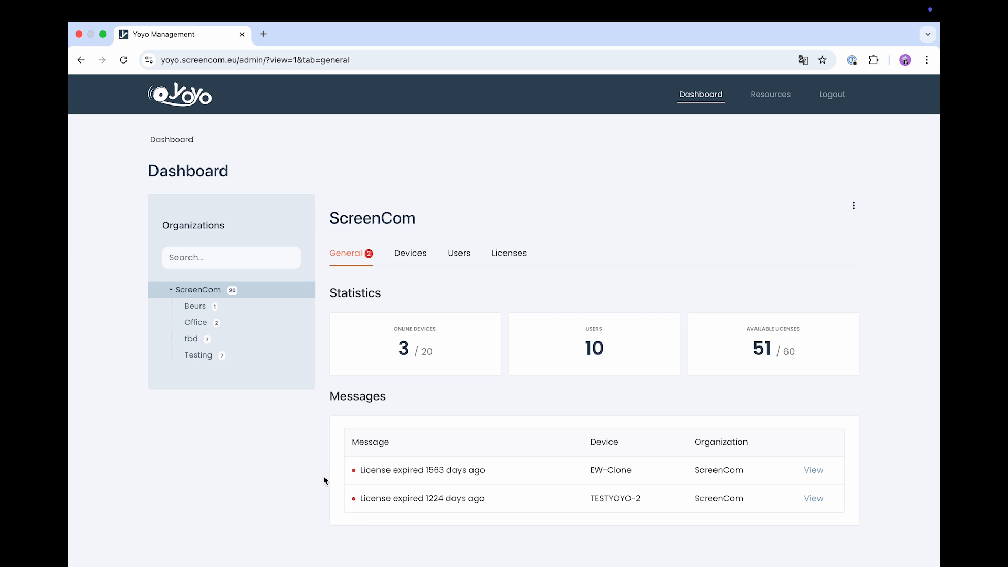
- Show the ScreenCom Users tab listing user names, emails and creation dates
{"action": "left_click", "coordinate": [459, 254]}
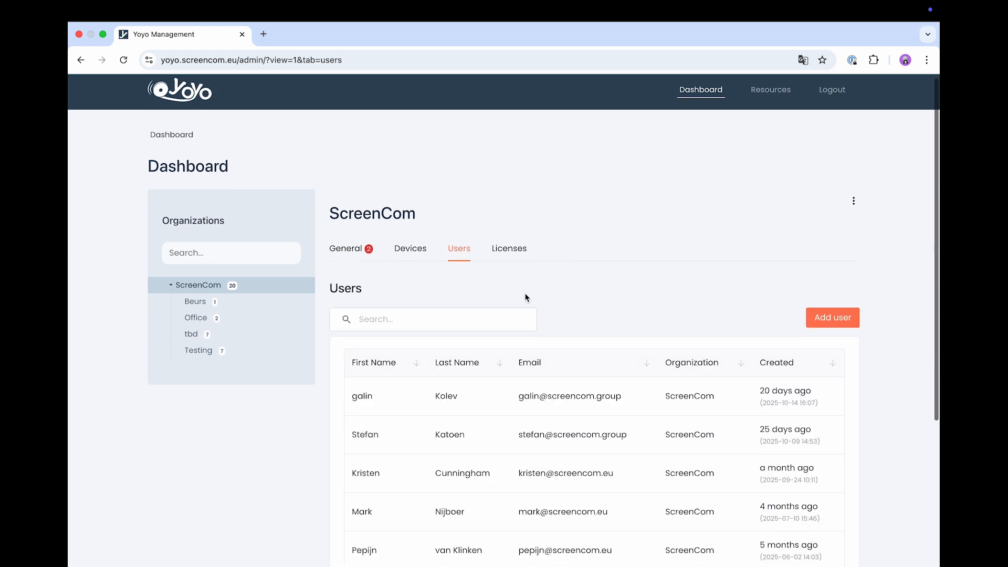
- Start a blank New user form for ScreenCom and view the Admin and Member role options
{"action": "scroll", "coordinate": [526, 299], "scroll_direction": "down", "scroll_amount": 3}
{"action": "scroll", "coordinate": [526, 298], "scroll_direction": "down", "scroll_amount": 2}
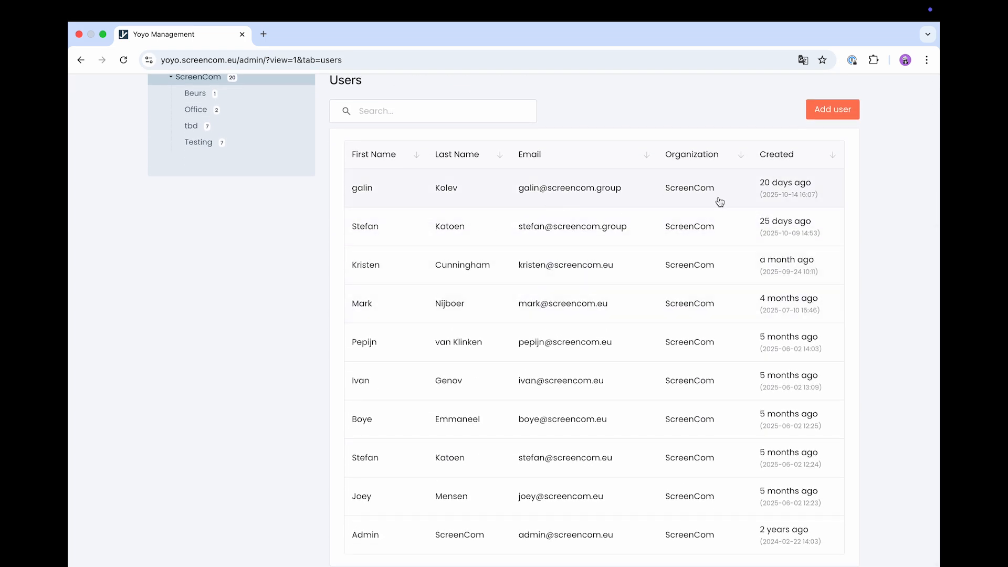
{"action": "scroll", "coordinate": [719, 202], "scroll_direction": "up", "scroll_amount": 1}
{"action": "scroll", "coordinate": [719, 203], "scroll_direction": "up", "scroll_amount": 4}
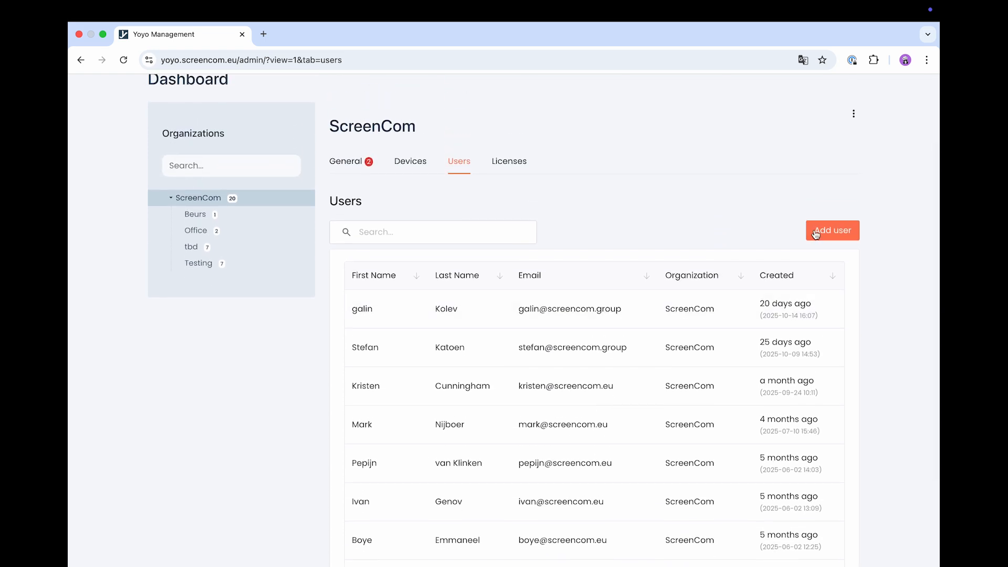
{"action": "left_click", "coordinate": [817, 231]}
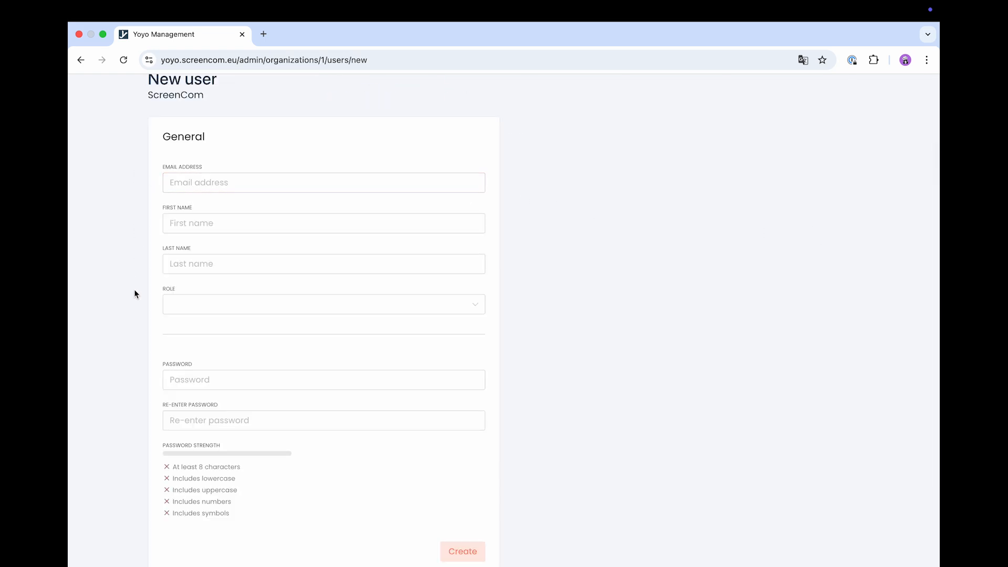
{"action": "left_click", "coordinate": [185, 307]}
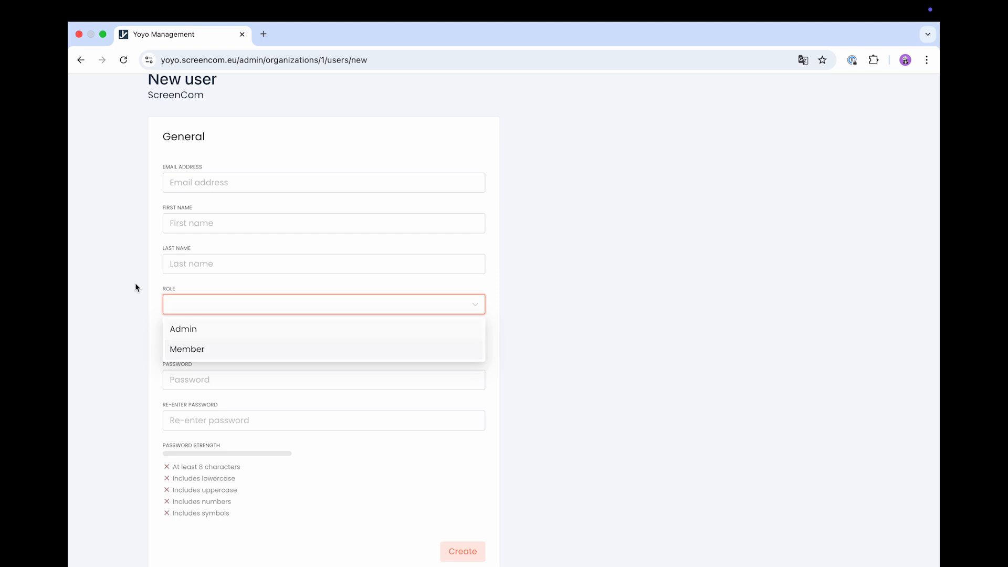
{"action": "scroll", "coordinate": [133, 276], "scroll_direction": "up", "scroll_amount": 3}
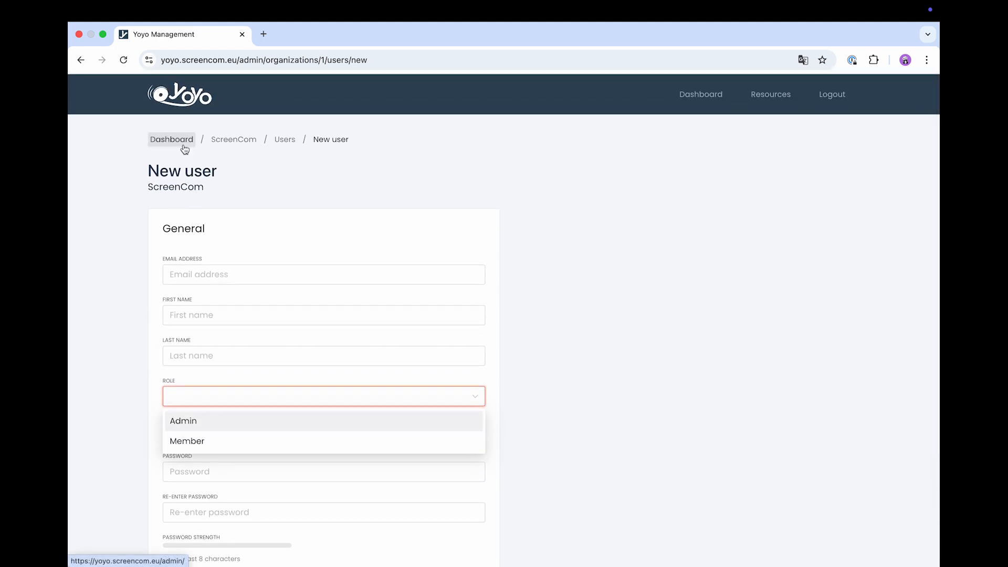
- Review ScreenCom's available licenses and the Internal License's devices, then list the organization's devices
{"action": "left_click", "coordinate": [183, 146]}
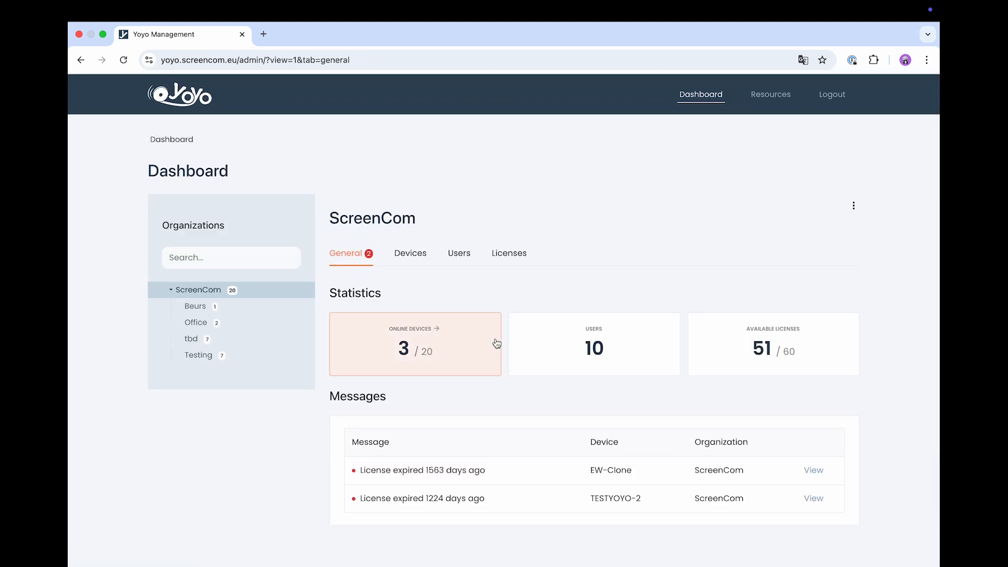
{"action": "left_click", "coordinate": [729, 352]}
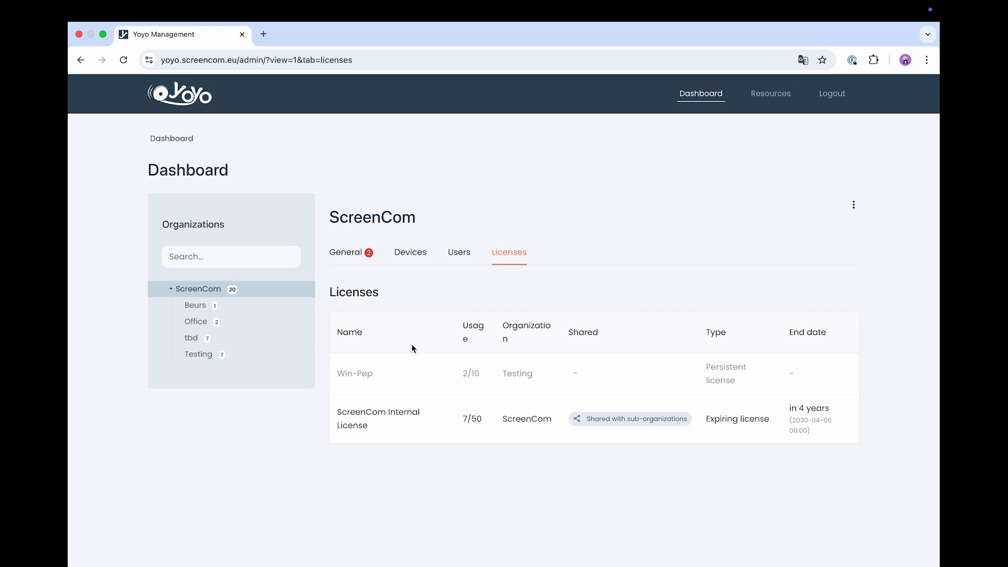
{"action": "left_click", "coordinate": [396, 423]}
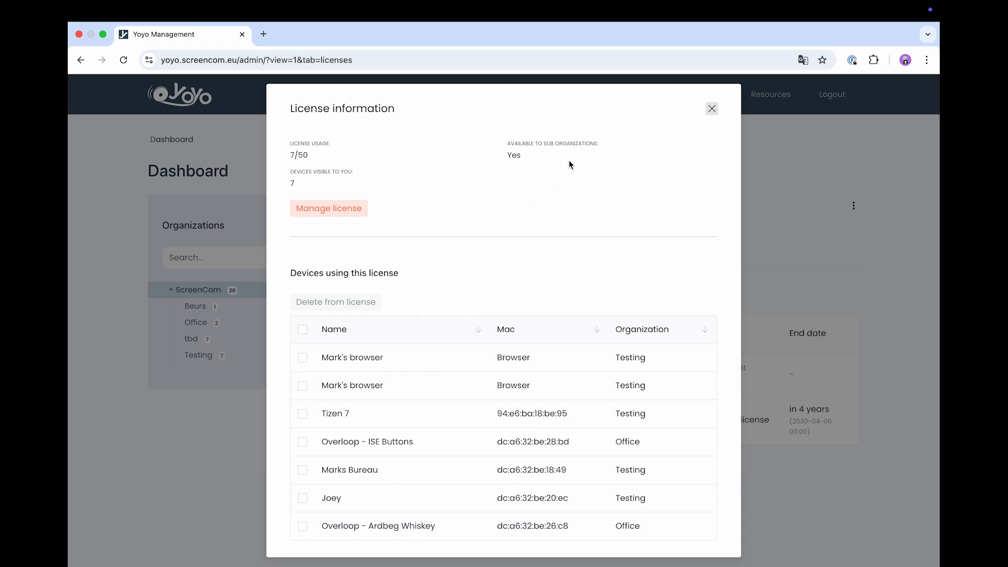
{"action": "left_click", "coordinate": [711, 109]}
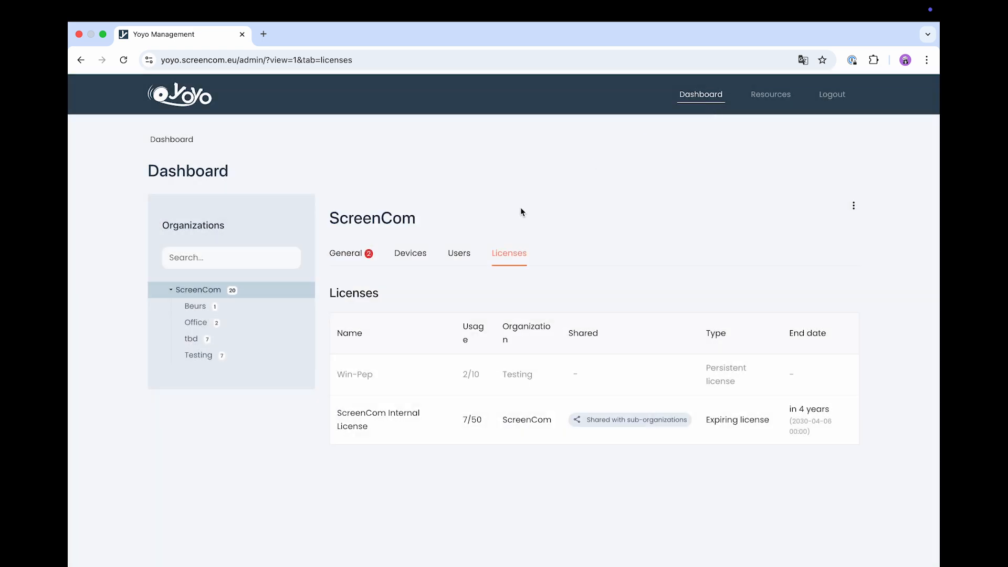
{"action": "left_click", "coordinate": [410, 256]}
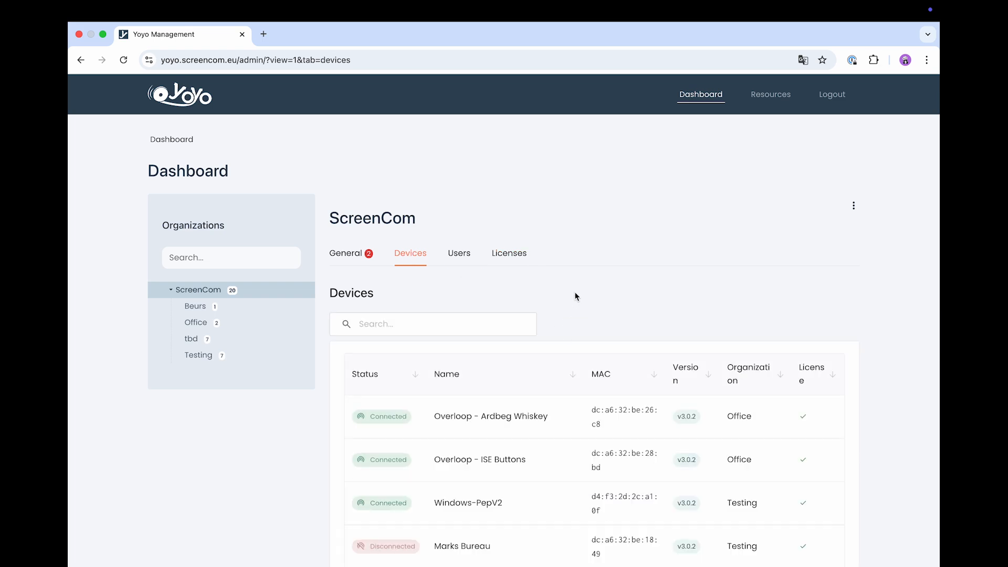
- Find Windows-PepV2 in the devices table and open its detail page
{"action": "scroll", "coordinate": [575, 293], "scroll_direction": "down", "scroll_amount": 5}
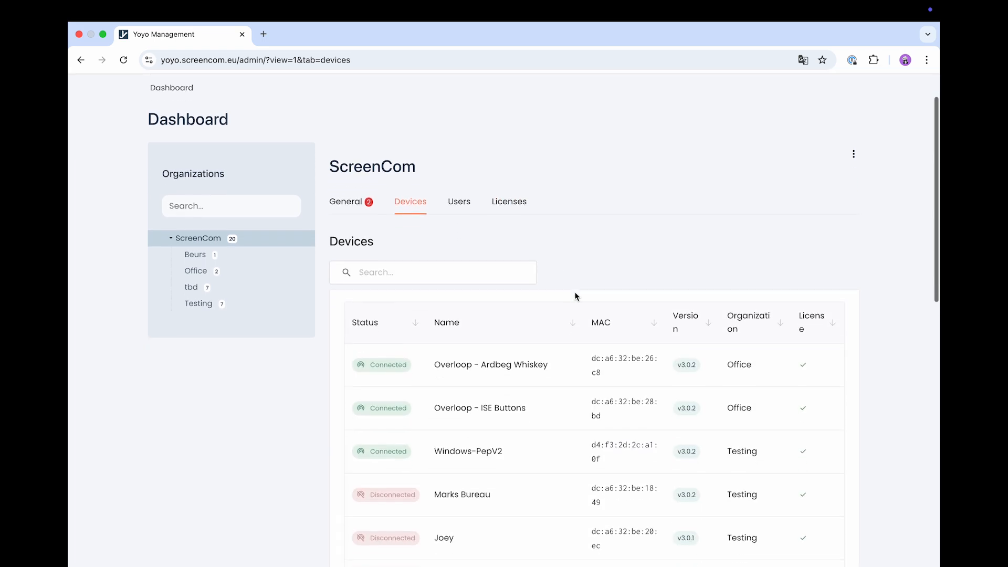
{"action": "scroll", "coordinate": [399, 288], "scroll_direction": "up", "scroll_amount": 5}
{"action": "scroll", "coordinate": [398, 290], "scroll_direction": "down", "scroll_amount": 4}
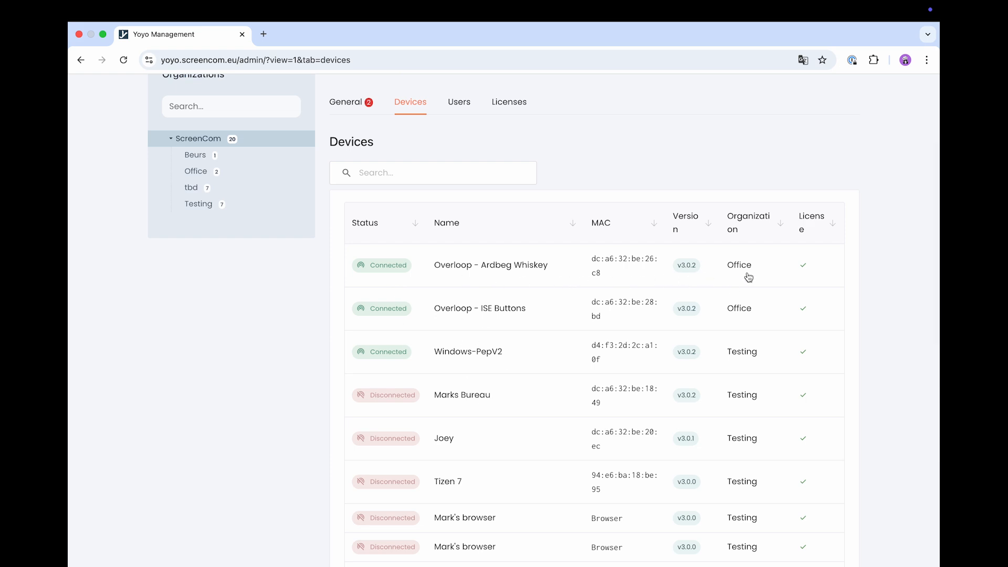
{"action": "left_click", "coordinate": [477, 355]}
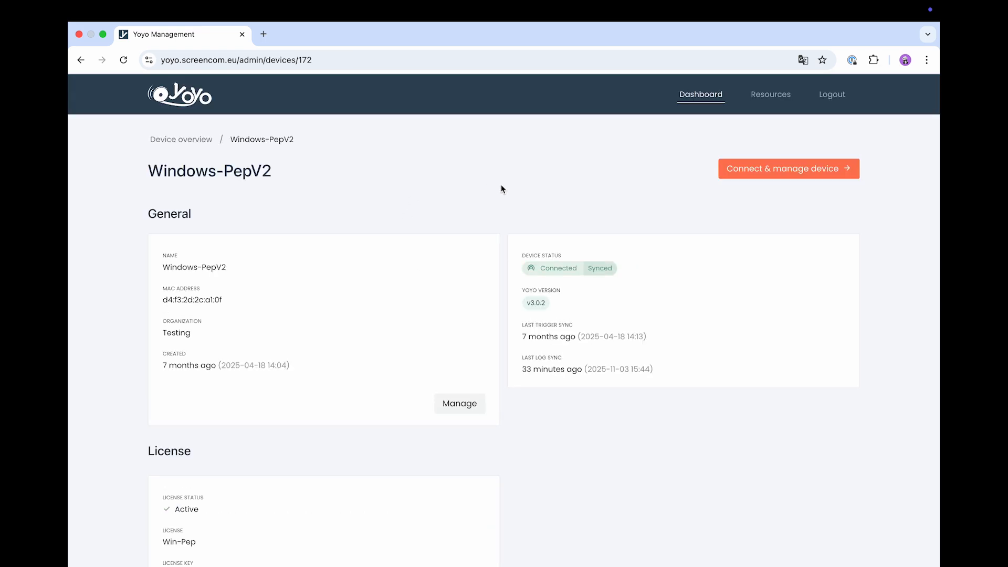
- Inspect Windows-PepV2's Edit Yoyo name and organization fields, then return without changes
{"action": "scroll", "coordinate": [501, 189], "scroll_direction": "down", "scroll_amount": 2}
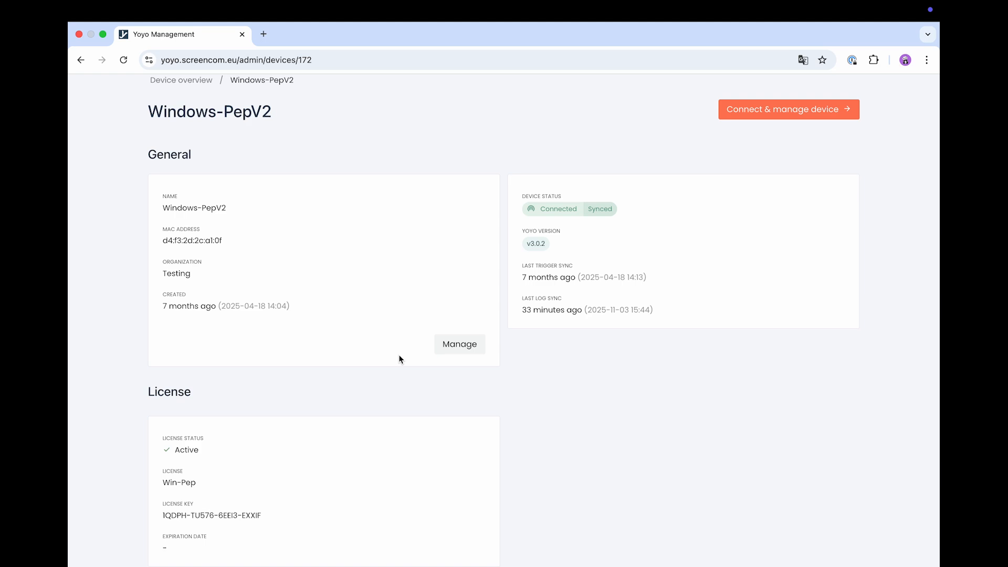
{"action": "left_click", "coordinate": [458, 347]}
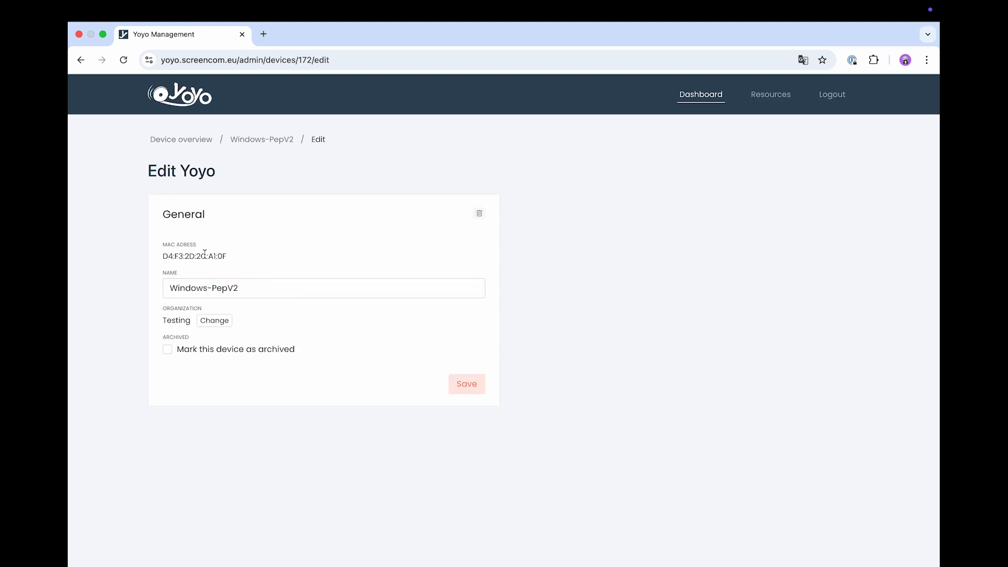
{"action": "left_click", "coordinate": [201, 288]}
{"action": "left_click", "coordinate": [205, 322]}
{"action": "left_click", "coordinate": [282, 139]}
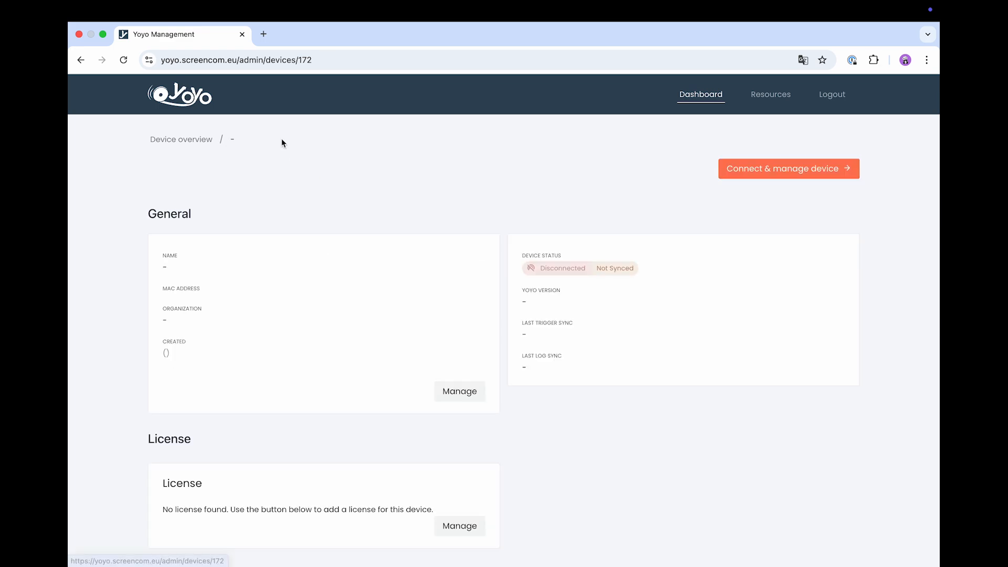
- Connect to and manage Windows-PepV2, reaching its empty Triggers page
{"action": "scroll", "coordinate": [292, 294], "scroll_direction": "down", "scroll_amount": 1}
{"action": "scroll", "coordinate": [292, 295], "scroll_direction": "down", "scroll_amount": 1}
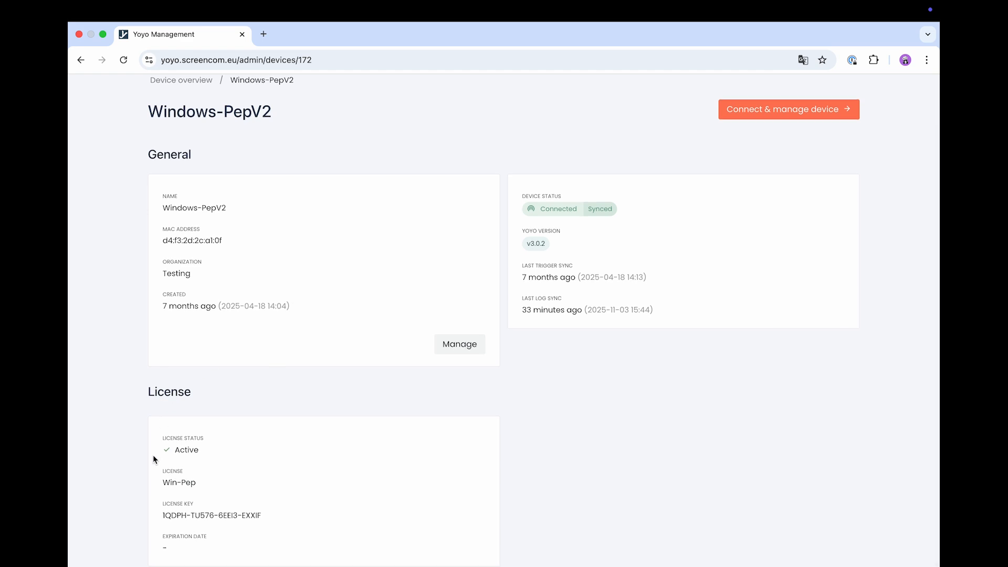
{"action": "scroll", "coordinate": [154, 481], "scroll_direction": "down", "scroll_amount": 1}
{"action": "scroll", "coordinate": [673, 431], "scroll_direction": "up", "scroll_amount": 2}
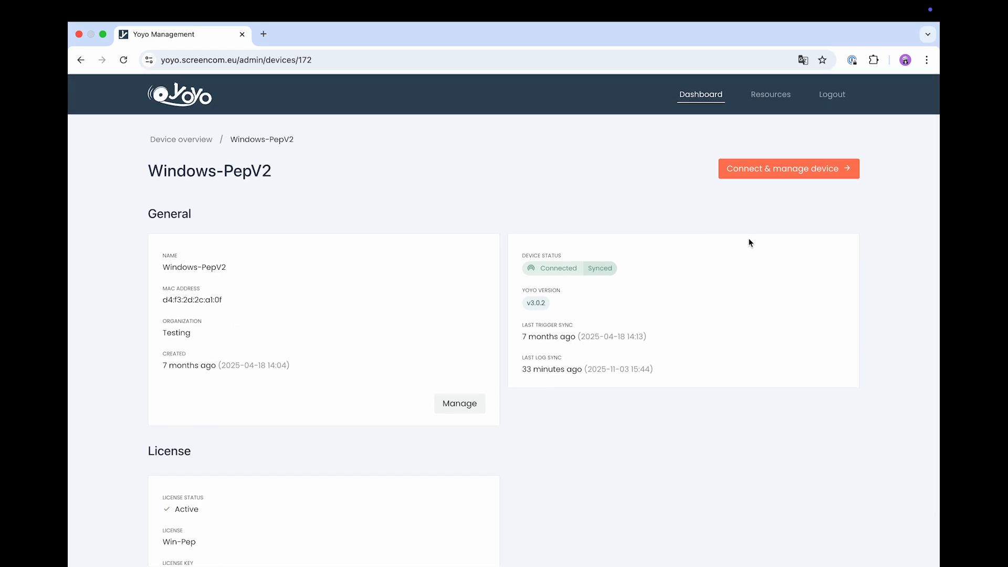
{"action": "left_click", "coordinate": [765, 175]}
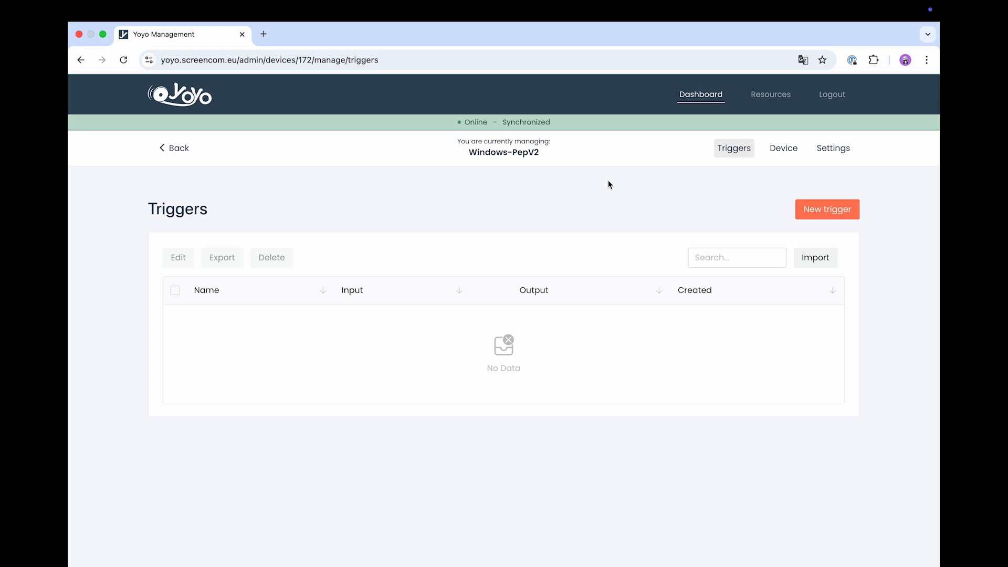
- Browse Windows-PepV2's Device tab through its info and sensor sections
{"action": "left_click", "coordinate": [792, 158]}
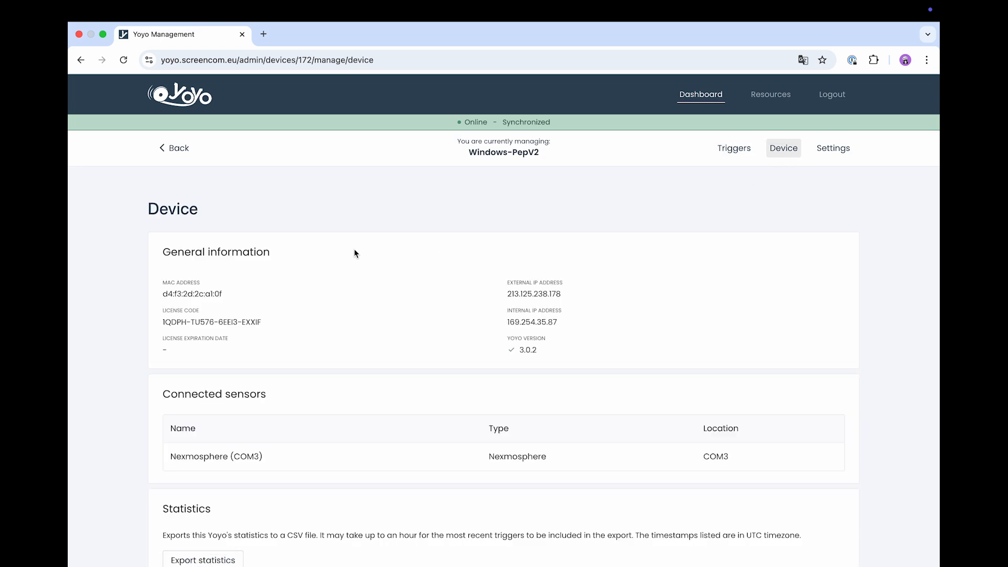
{"action": "scroll", "coordinate": [352, 253], "scroll_direction": "down", "scroll_amount": 3}
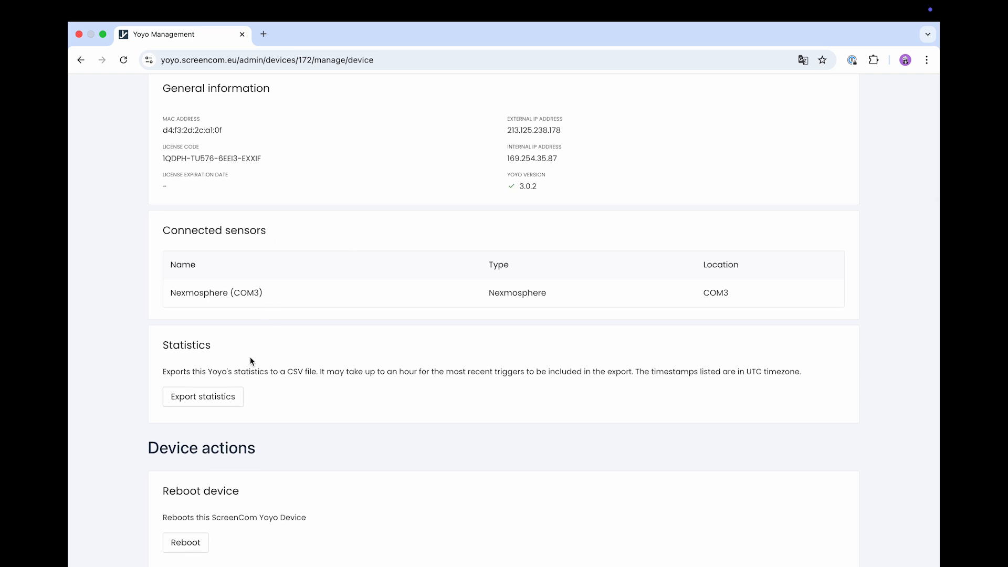
{"action": "scroll", "coordinate": [250, 361], "scroll_direction": "down", "scroll_amount": 1}
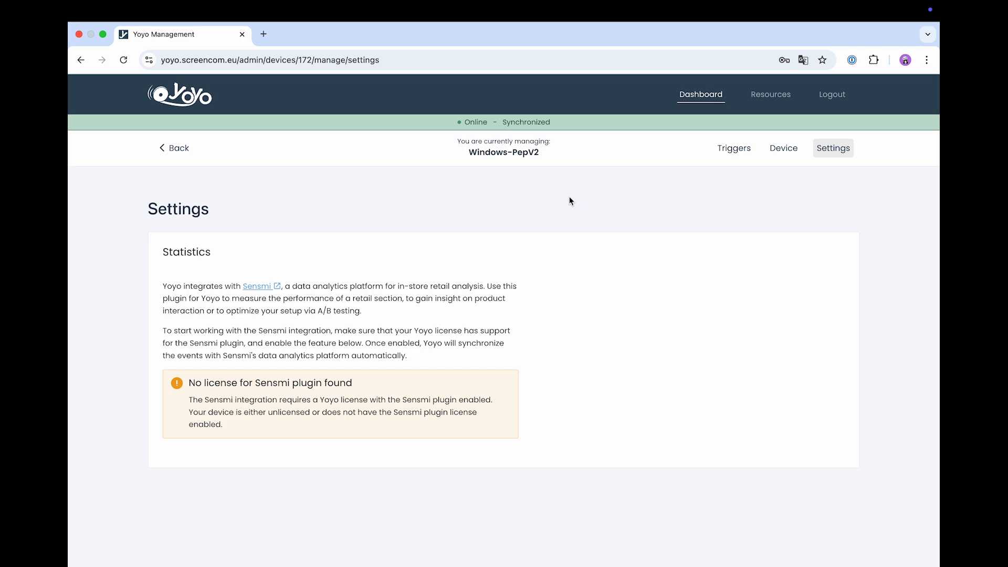
- Create a trigger named 'Test' of type Nexmosphere on device Nexmosphere (COM3)
{"action": "left_click", "coordinate": [733, 148]}
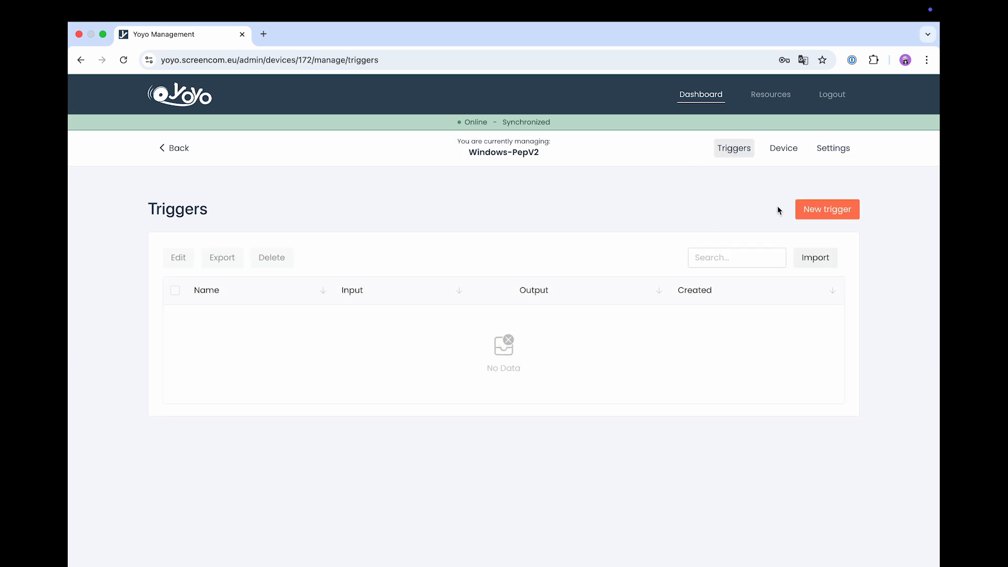
{"action": "left_click", "coordinate": [827, 210]}
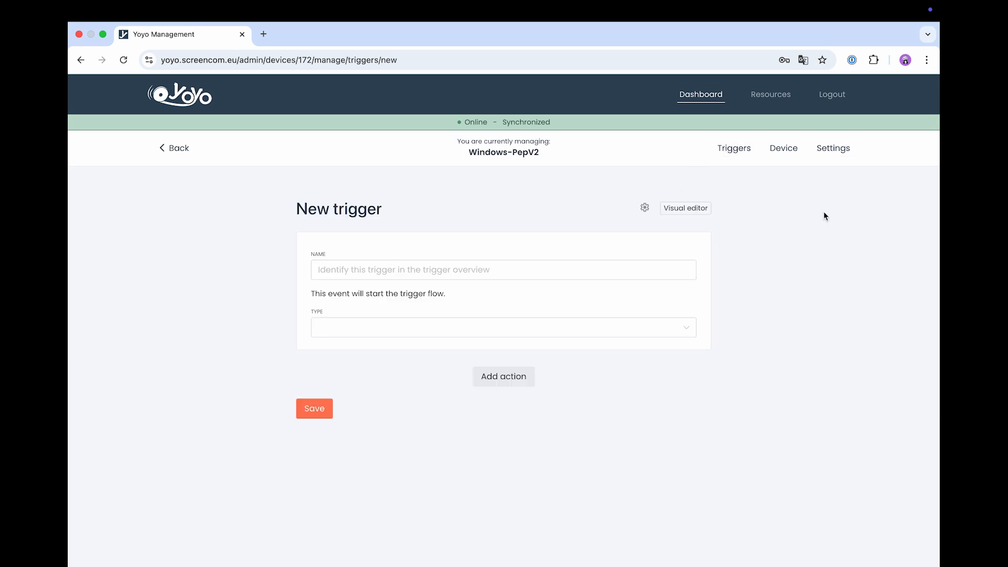
{"action": "left_click", "coordinate": [428, 265]}
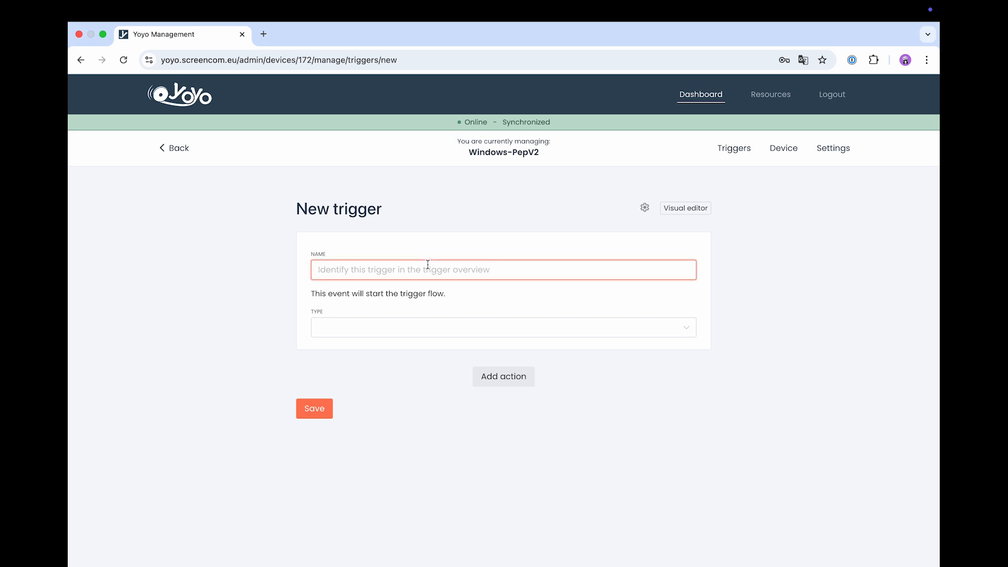
{"action": "type", "text": "Test"}
{"action": "left_click", "coordinate": [432, 330]}
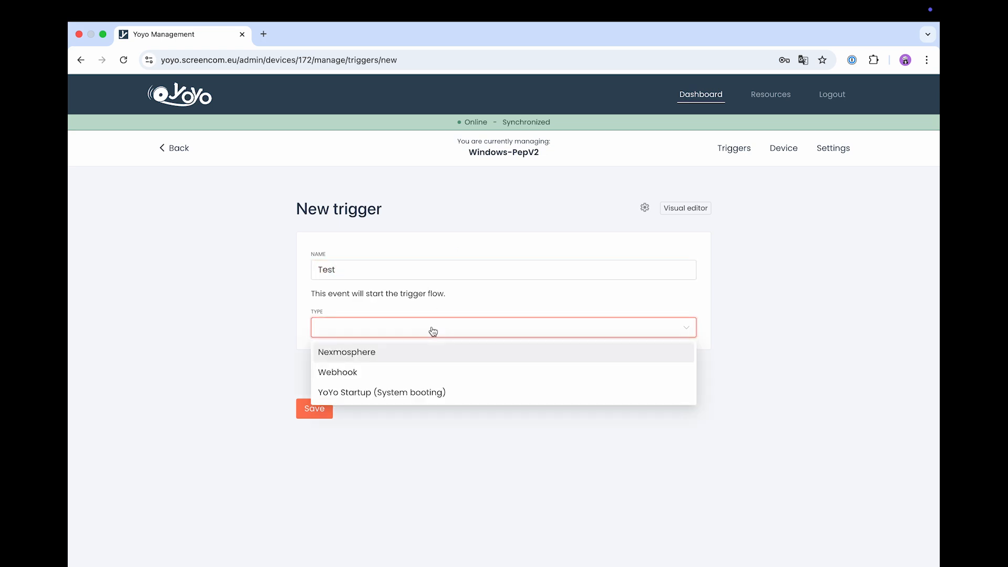
{"action": "left_click", "coordinate": [415, 353]}
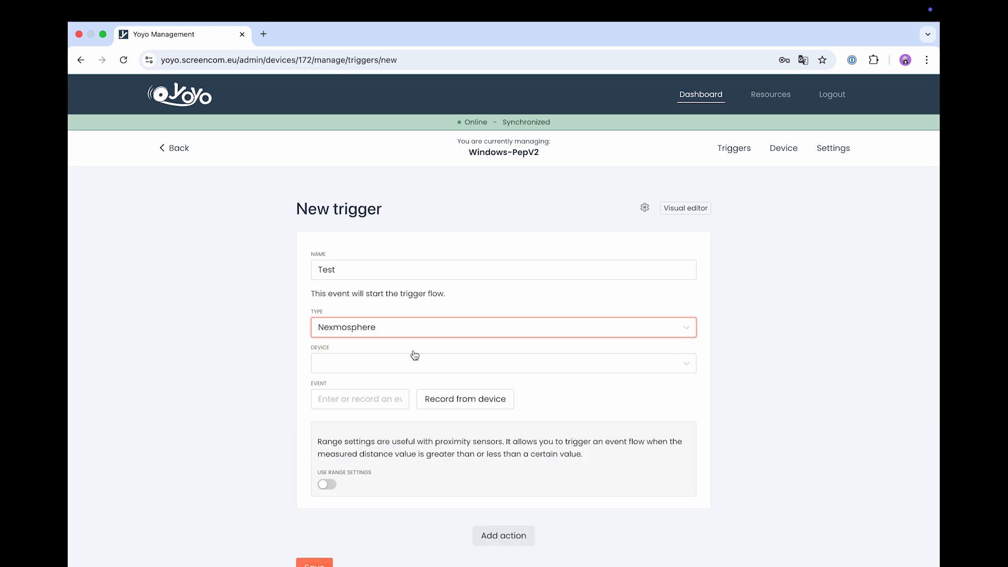
{"action": "scroll", "coordinate": [460, 346], "scroll_direction": "down", "scroll_amount": 1}
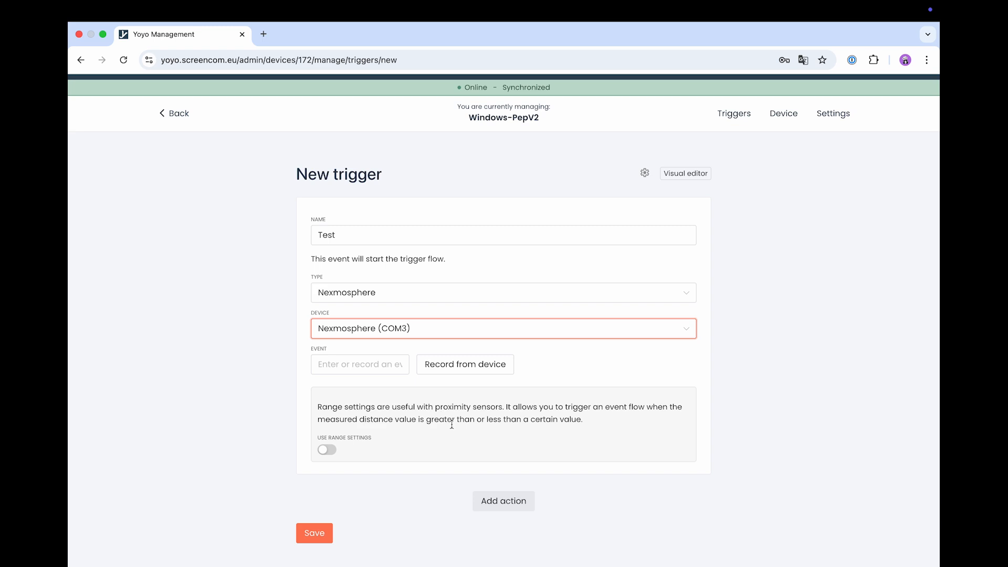
- Add three empty actions to the Test trigger's flow
{"action": "left_click", "coordinate": [503, 500]}
{"action": "scroll", "coordinate": [516, 476], "scroll_direction": "down", "scroll_amount": 3}
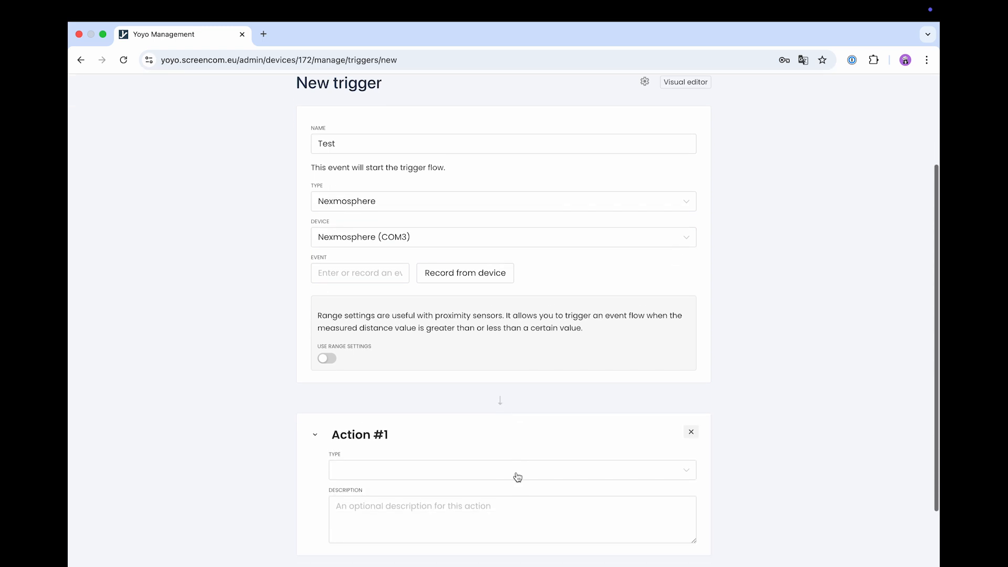
{"action": "left_click", "coordinate": [515, 499]}
{"action": "scroll", "coordinate": [513, 498], "scroll_direction": "down", "scroll_amount": 3}
{"action": "left_click", "coordinate": [515, 499]}
{"action": "left_click", "coordinate": [518, 295]}
{"action": "scroll", "coordinate": [518, 298], "scroll_direction": "up", "scroll_amount": 2}
- Set Action #1's type to MagicINFO Display(s)
{"action": "left_click", "coordinate": [520, 301]}
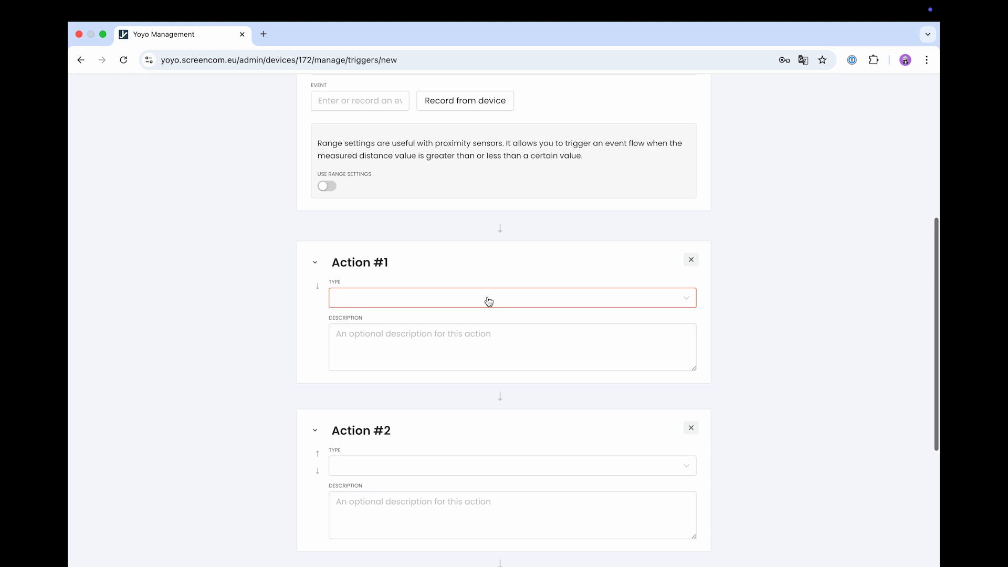
{"action": "left_click", "coordinate": [506, 304]}
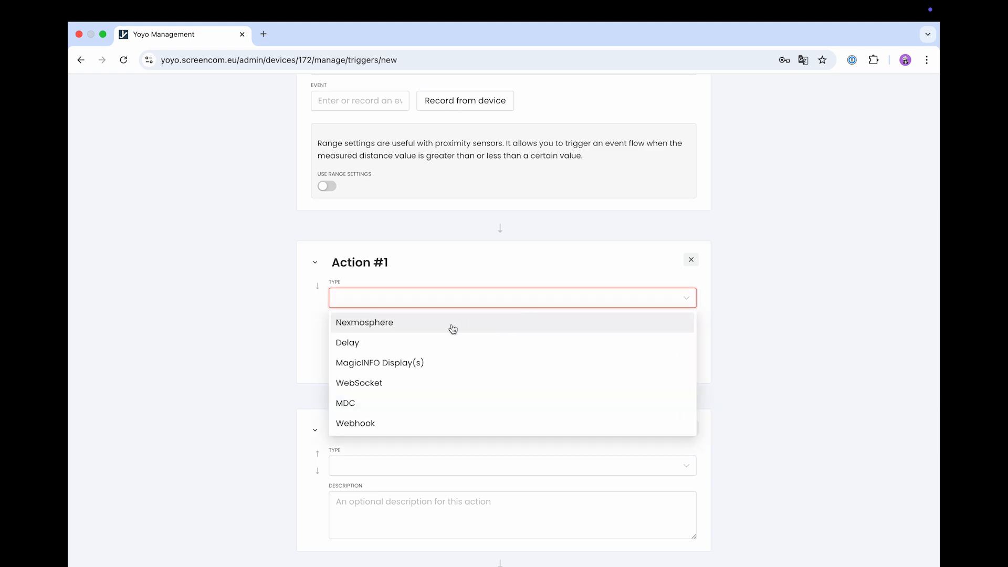
{"action": "left_click", "coordinate": [426, 363]}
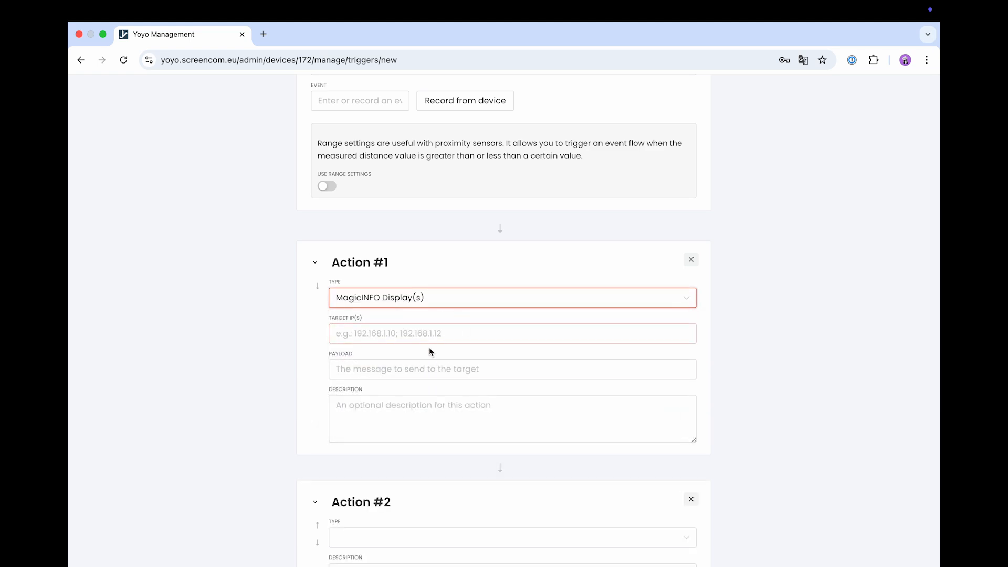
{"action": "left_click", "coordinate": [436, 370]}
{"action": "scroll", "coordinate": [438, 378], "scroll_direction": "down", "scroll_amount": 2}
{"action": "scroll", "coordinate": [437, 378], "scroll_direction": "down", "scroll_amount": 4}
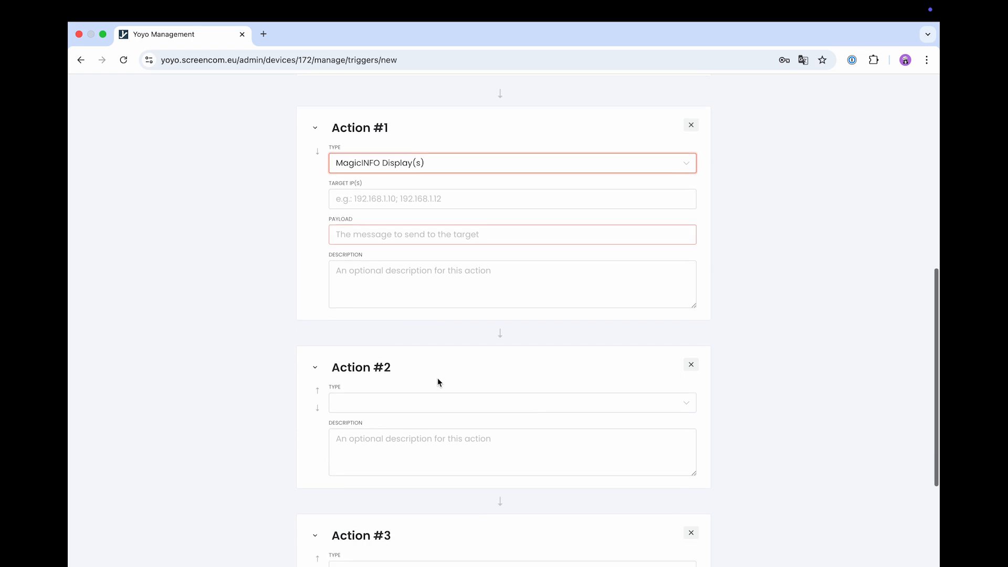
- Make Action #2 a Delay of 4 milliseconds
{"action": "left_click", "coordinate": [437, 377]}
{"action": "left_click", "coordinate": [442, 377]}
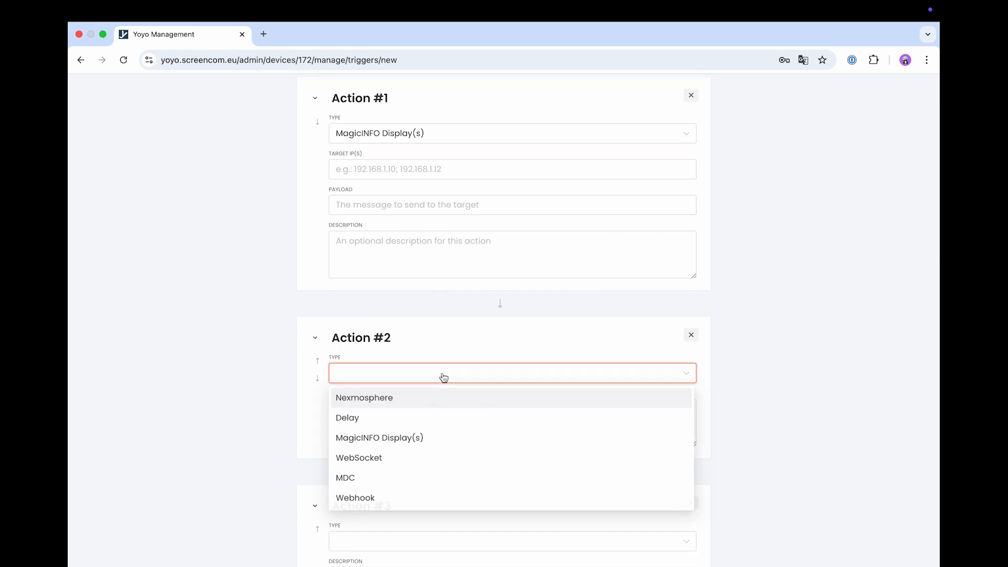
{"action": "left_click", "coordinate": [398, 419]}
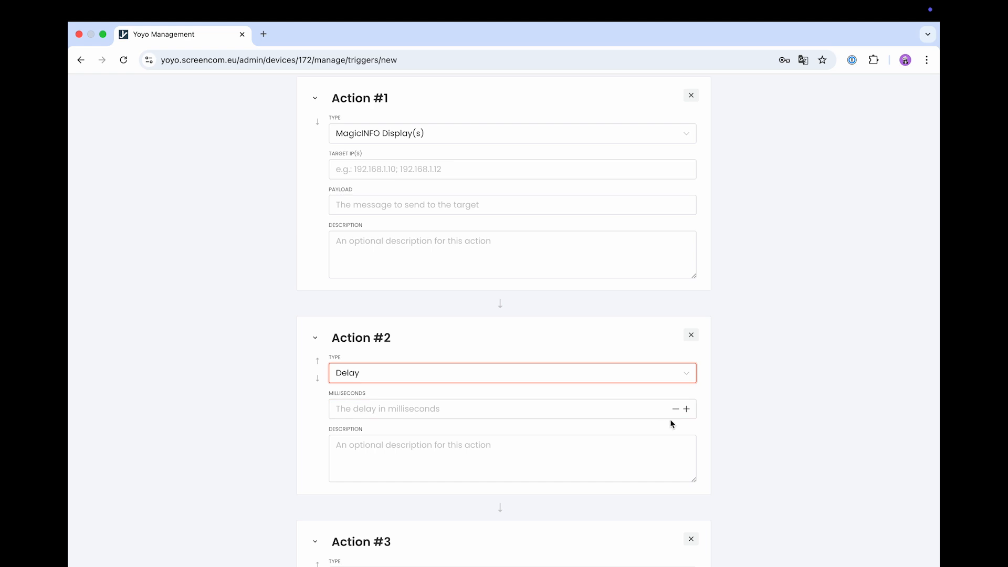
{"action": "key", "text": "Tab"}
{"action": "type", "text": "3"}
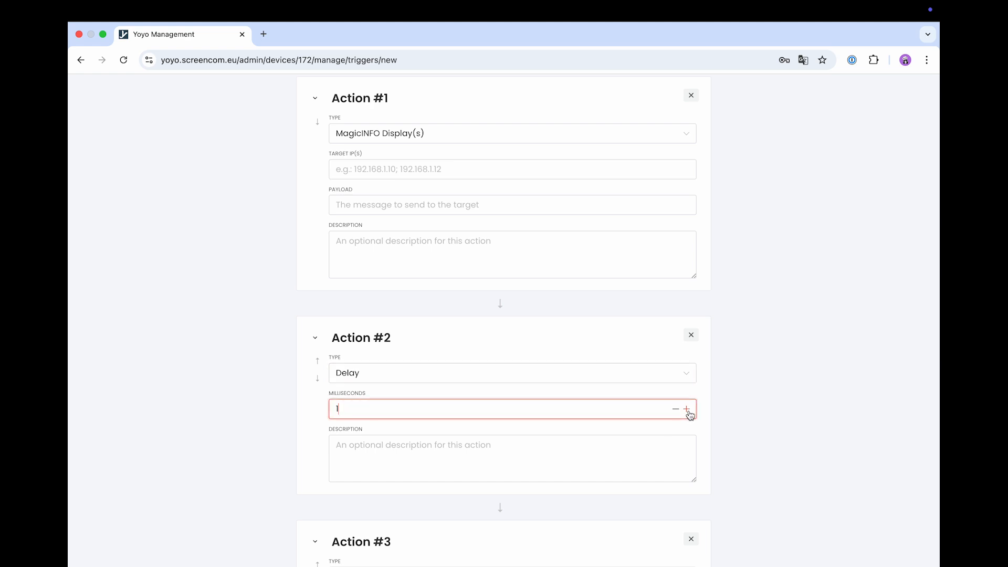
{"action": "left_click", "coordinate": [688, 413]}
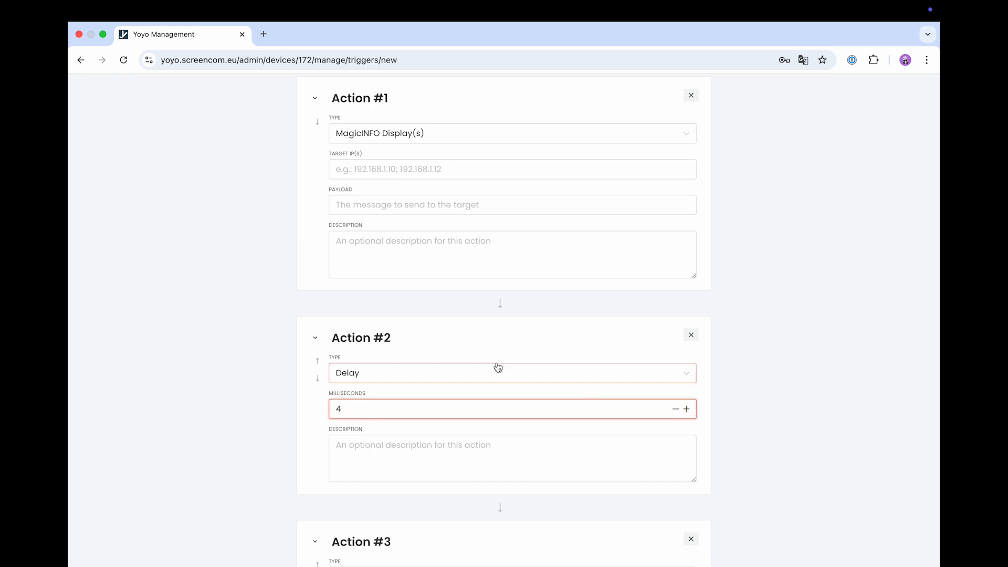
{"action": "scroll", "coordinate": [497, 434], "scroll_direction": "down", "scroll_amount": 3}
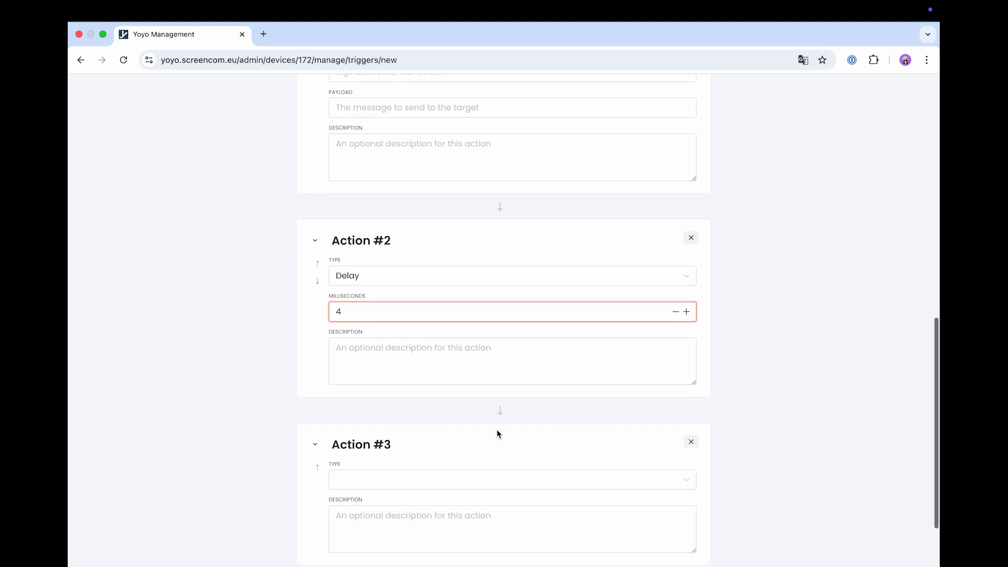
- Set Action #3's type to Nexmosphere and open its Device selection
{"action": "left_click", "coordinate": [504, 462]}
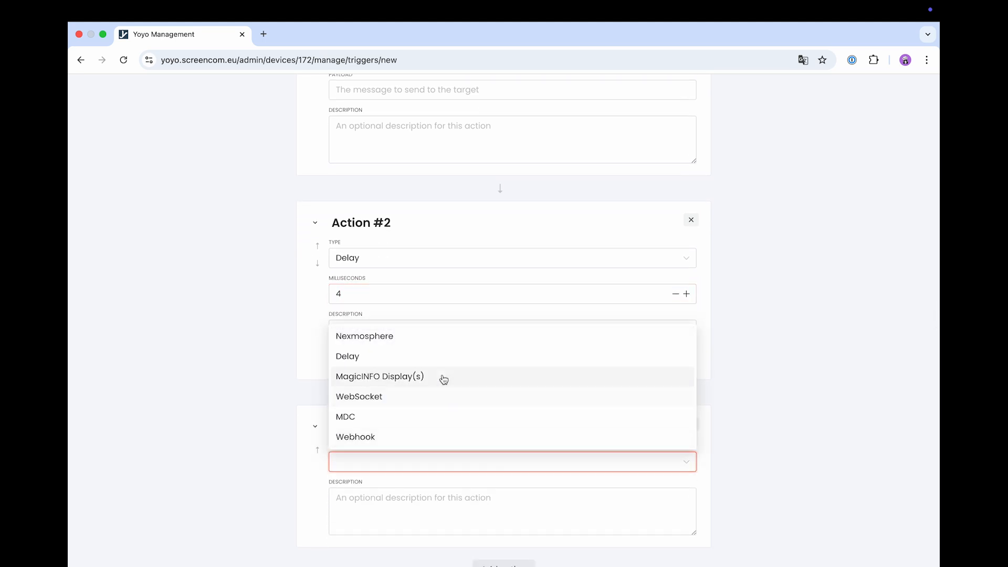
{"action": "left_click", "coordinate": [429, 338]}
{"action": "scroll", "coordinate": [499, 430], "scroll_direction": "down", "scroll_amount": 3}
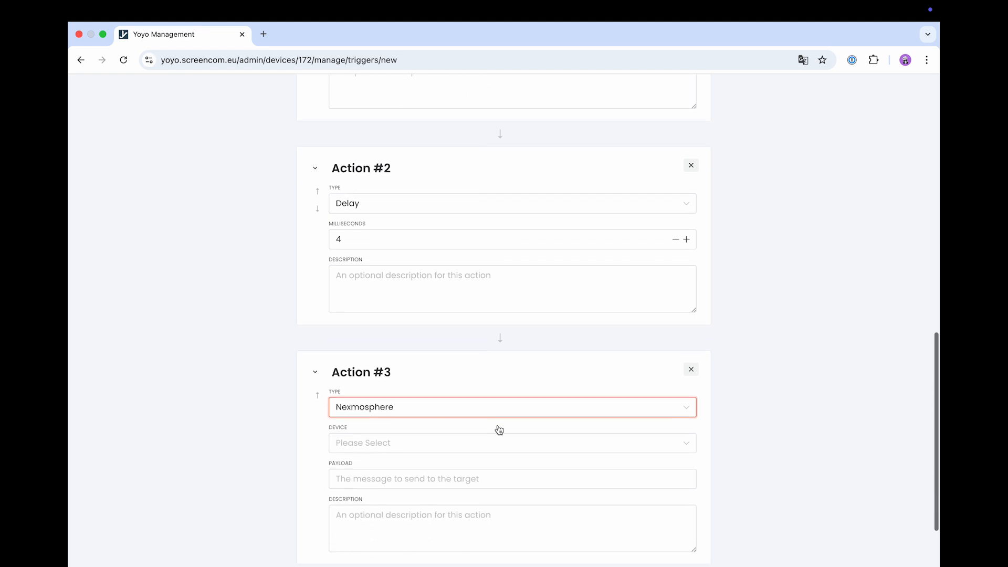
{"action": "left_click", "coordinate": [510, 414]}
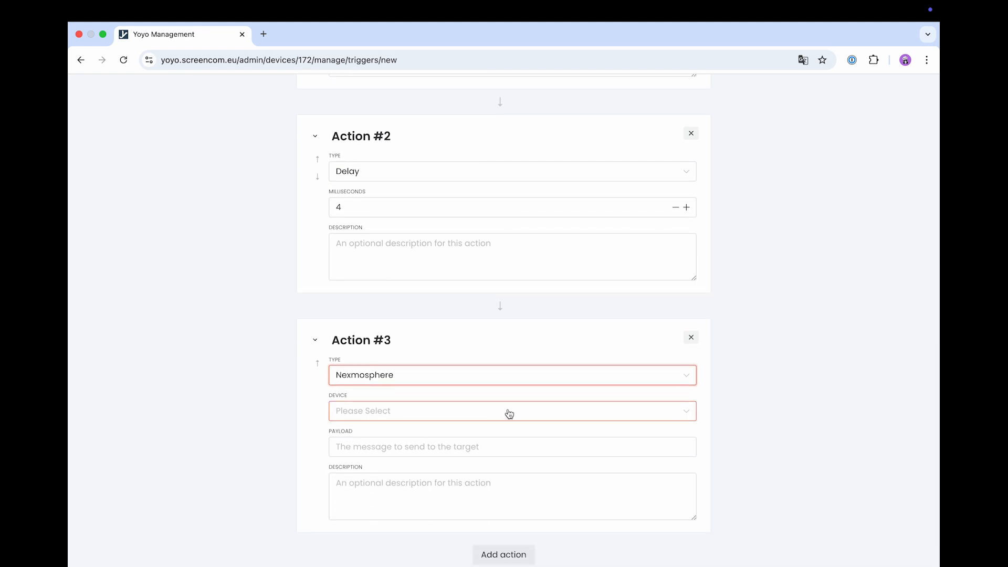
- Review the trigger's device setting and scroll through the three-action flow
{"action": "scroll", "coordinate": [510, 415], "scroll_direction": "up", "scroll_amount": 10}
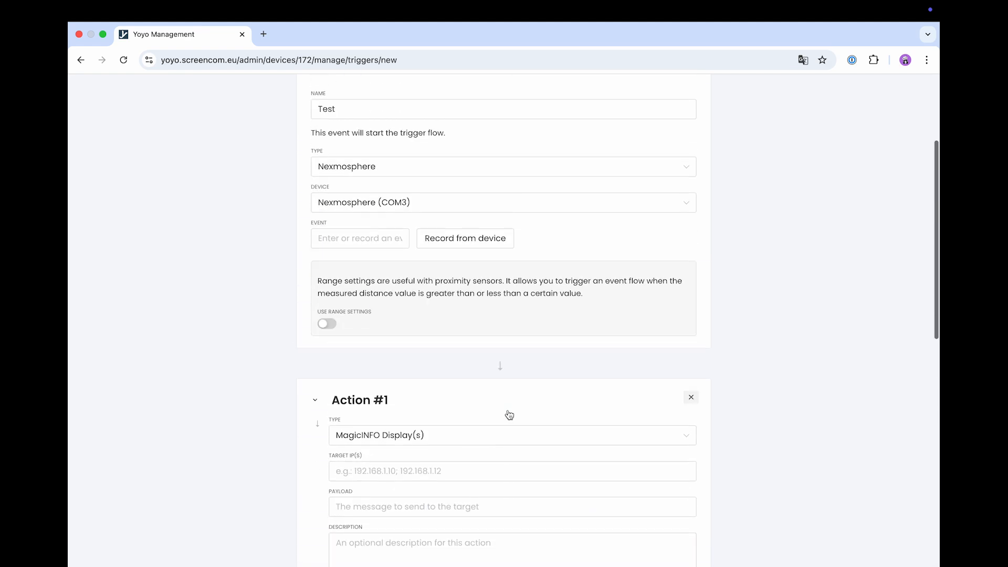
{"action": "left_click", "coordinate": [490, 342]}
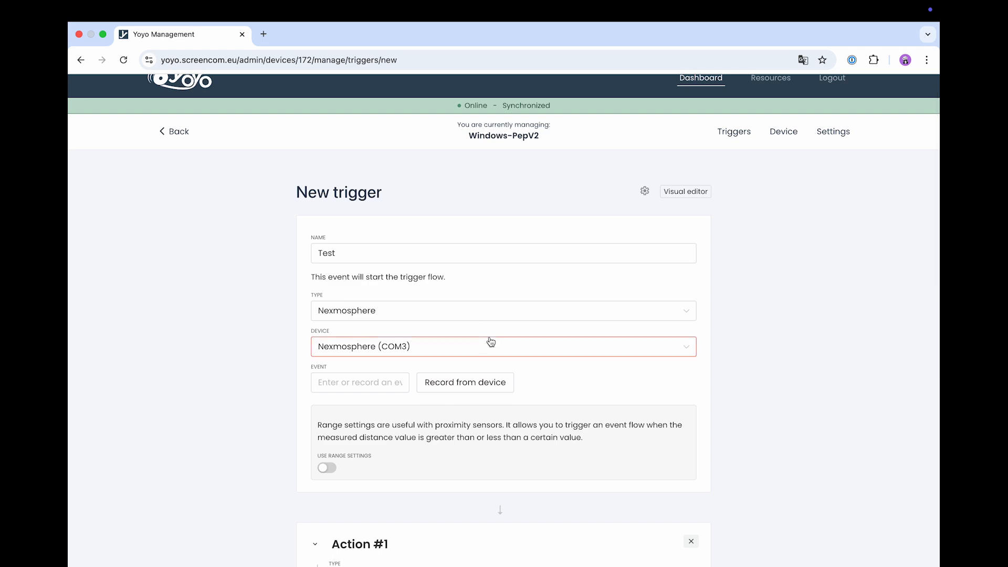
{"action": "scroll", "coordinate": [491, 341], "scroll_direction": "down", "scroll_amount": 5}
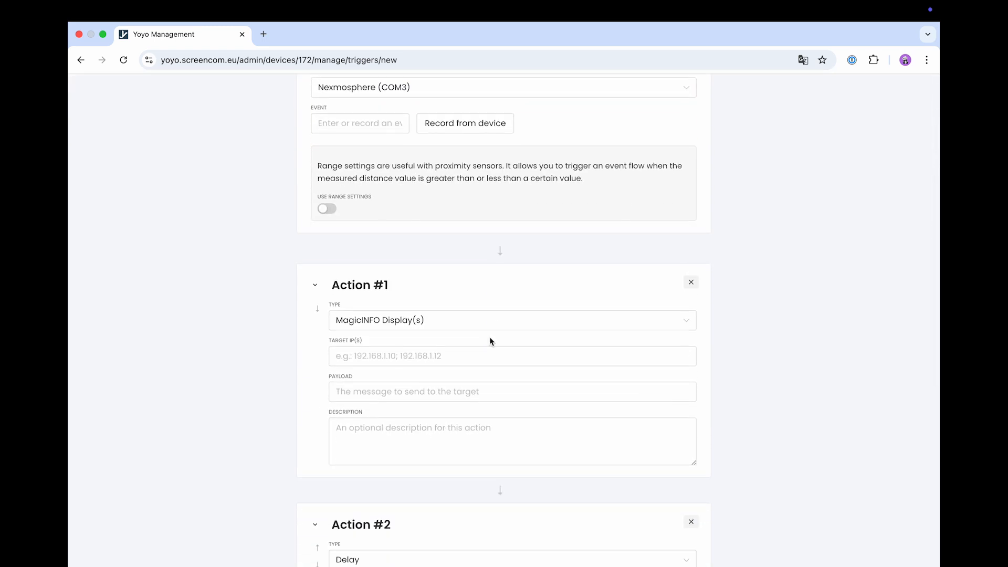
{"action": "scroll", "coordinate": [490, 341], "scroll_direction": "down", "scroll_amount": 5}
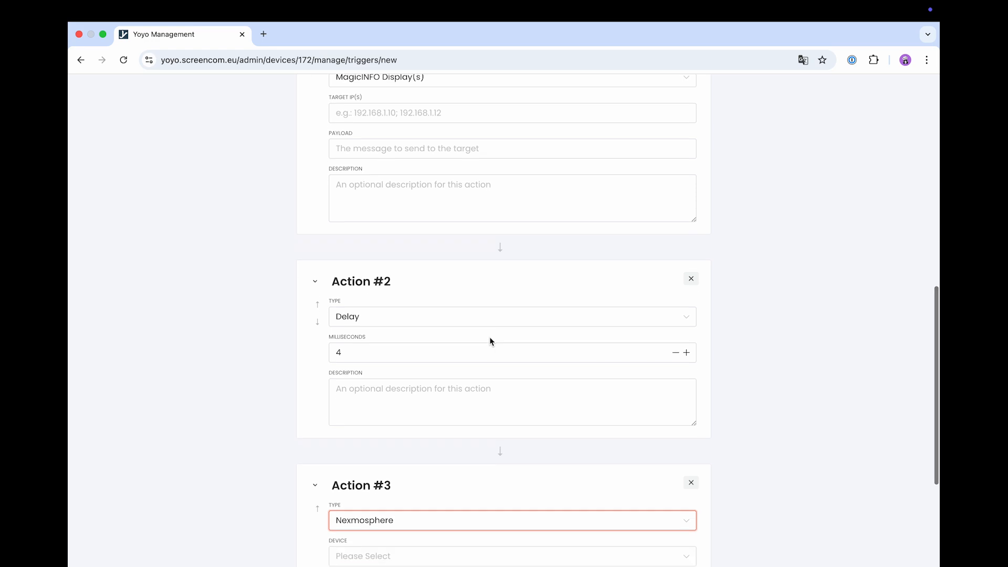
{"action": "scroll", "coordinate": [491, 342], "scroll_direction": "down", "scroll_amount": 2}
{"action": "scroll", "coordinate": [490, 342], "scroll_direction": "down", "scroll_amount": 1}
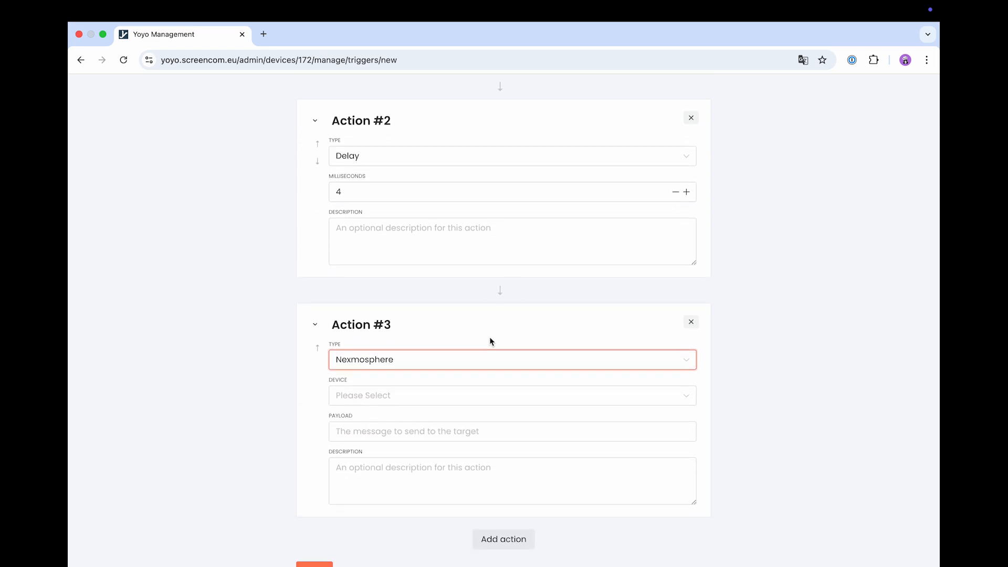
{"action": "scroll", "coordinate": [490, 341], "scroll_direction": "down", "scroll_amount": 1}
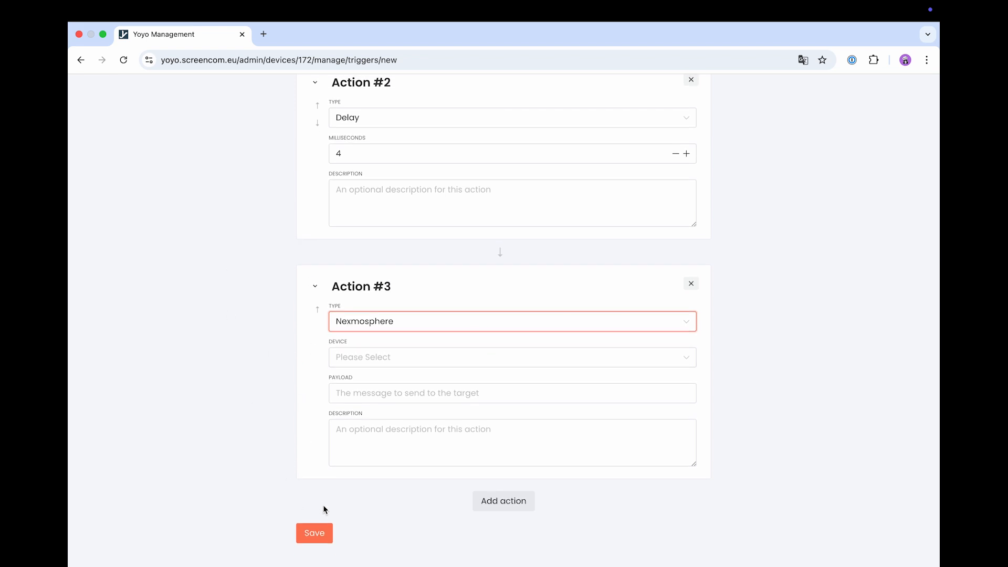
{"action": "scroll", "coordinate": [522, 357], "scroll_direction": "up", "scroll_amount": 15}
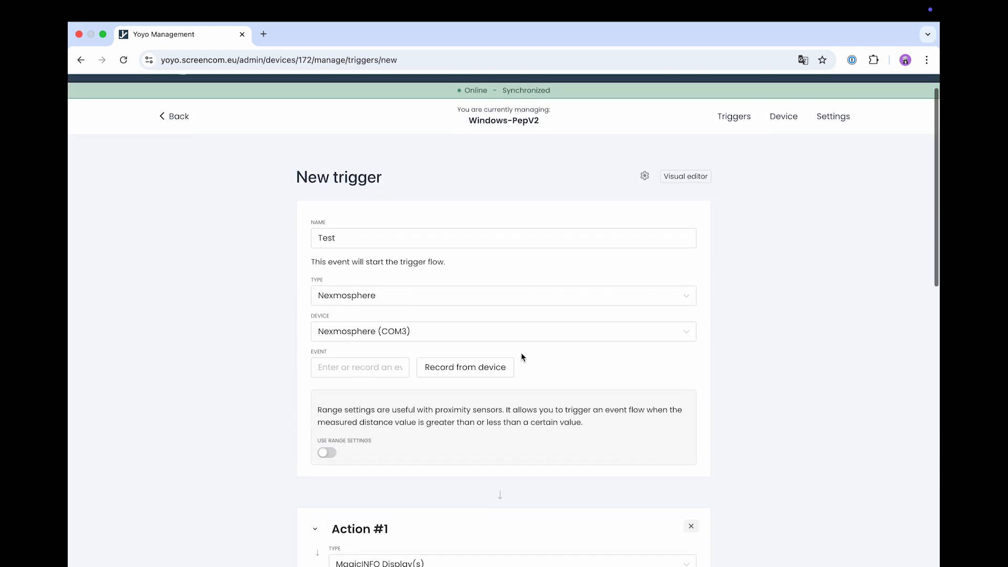
- Keep re-triggering at 'Always start a new event flow (default)' and show the editor-mode choice
{"action": "left_click", "coordinate": [646, 208]}
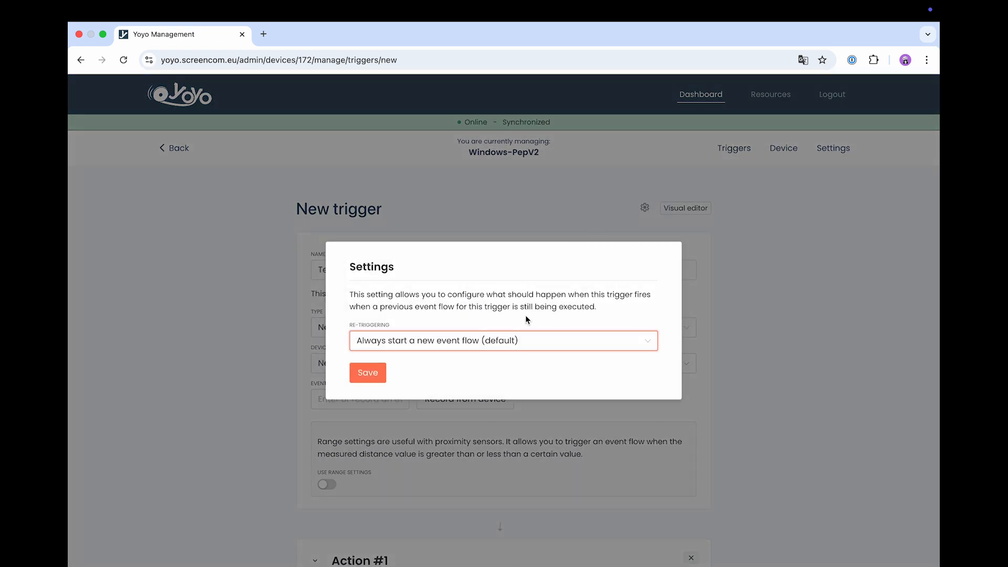
{"action": "left_click", "coordinate": [523, 343]}
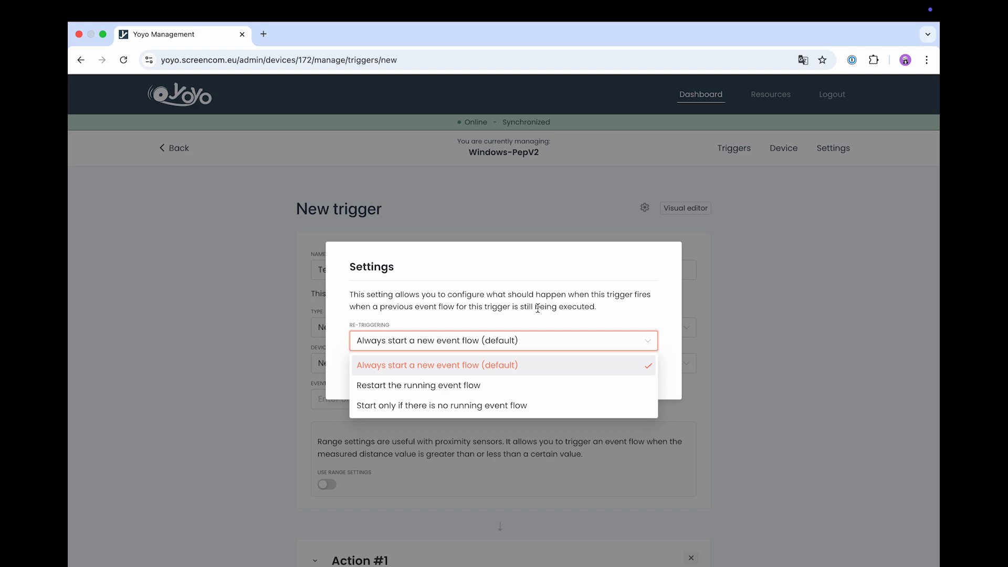
{"action": "left_click", "coordinate": [563, 211]}
{"action": "left_click", "coordinate": [685, 210]}
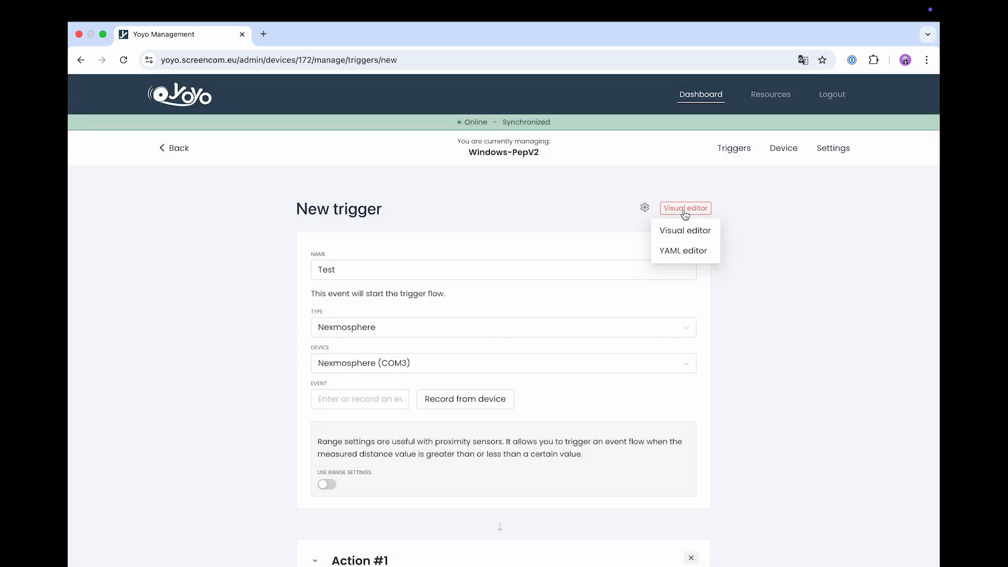
- Switch the Test trigger from the Visual editor to the YAML editor and scroll through its COM3 origin and actions
{"action": "left_click", "coordinate": [686, 216]}
{"action": "left_click", "coordinate": [688, 216]}
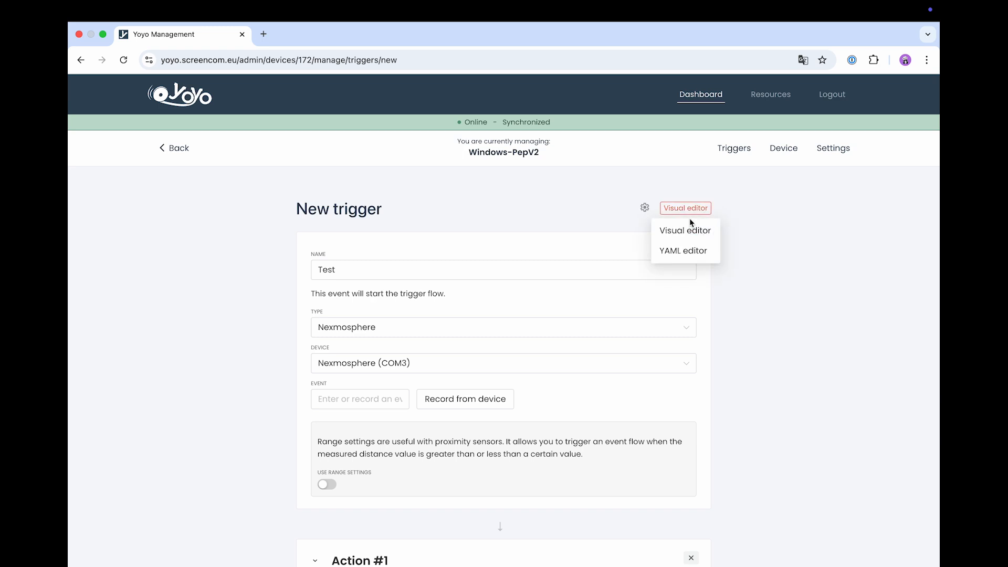
{"action": "left_click", "coordinate": [683, 251]}
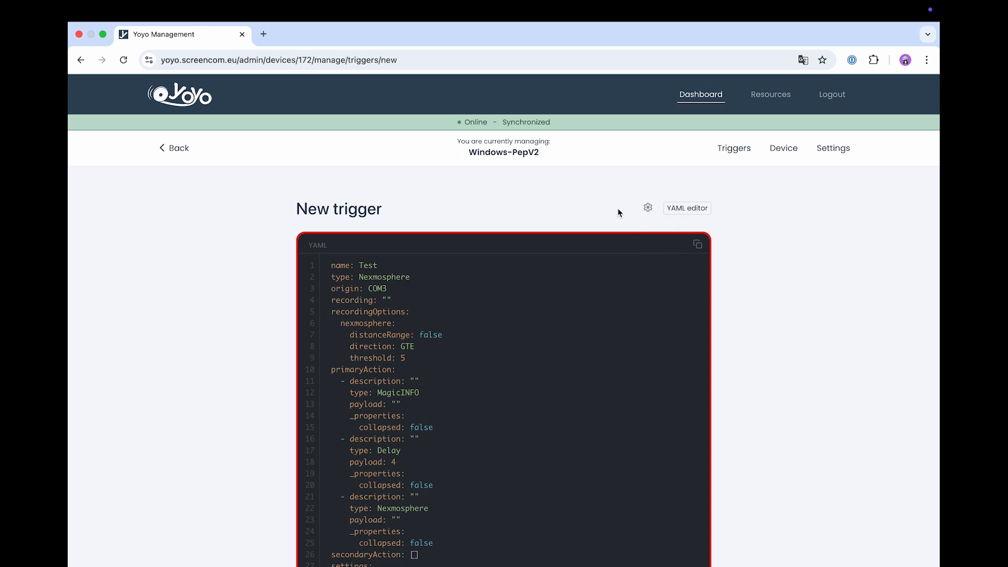
{"action": "scroll", "coordinate": [618, 211], "scroll_direction": "down", "scroll_amount": 2}
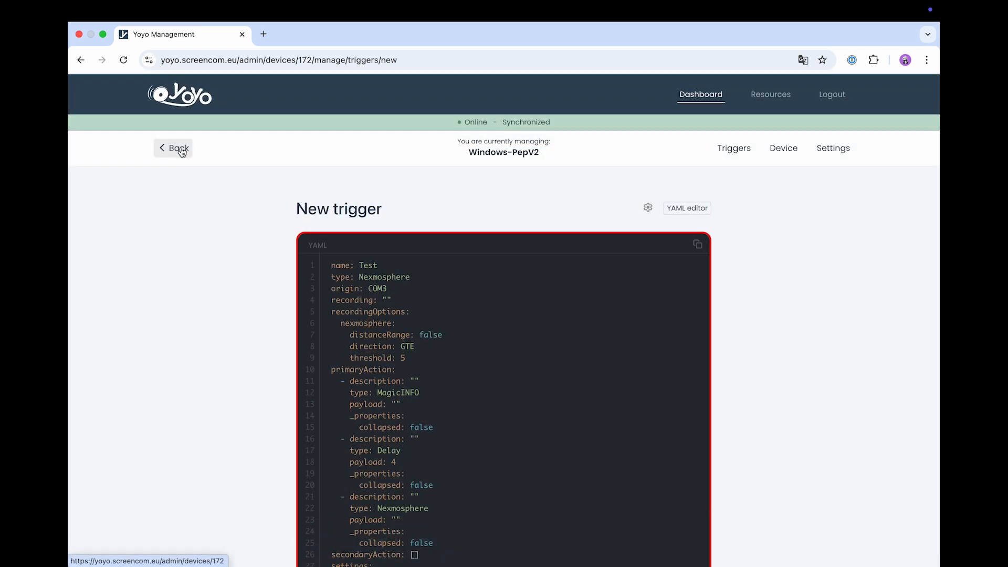
- Go back to the Windows-PepV2 overview, then browse the Resources page's Windows and Linux installation requirements
{"action": "left_click", "coordinate": [180, 149]}
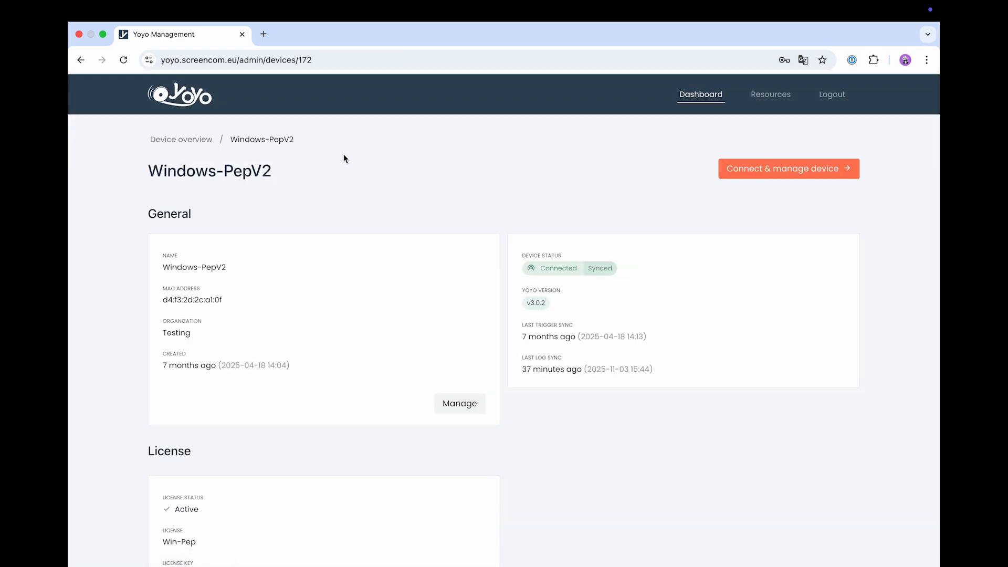
{"action": "left_click", "coordinate": [779, 98]}
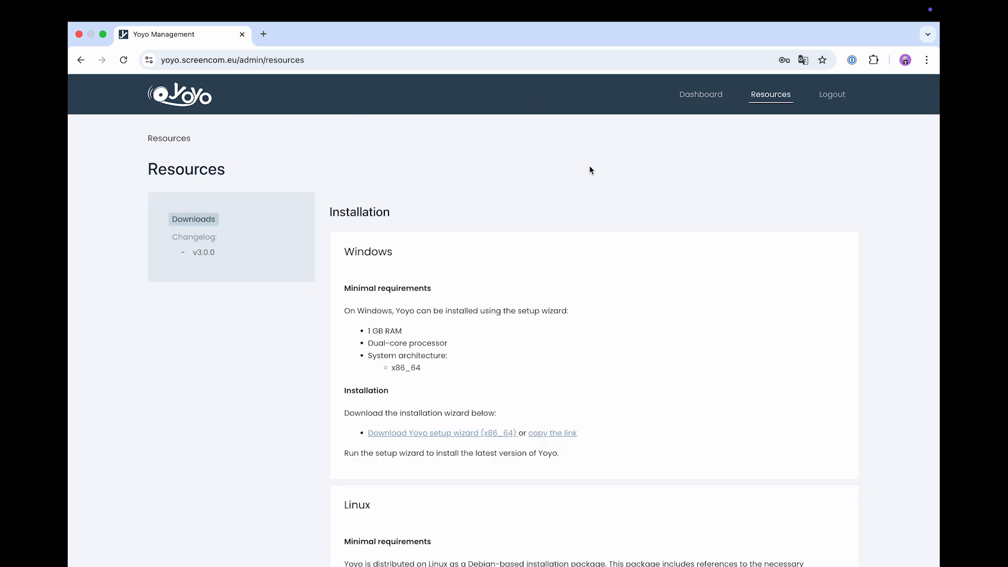
{"action": "scroll", "coordinate": [589, 166], "scroll_direction": "down", "scroll_amount": 2}
{"action": "scroll", "coordinate": [589, 166], "scroll_direction": "down", "scroll_amount": 1}
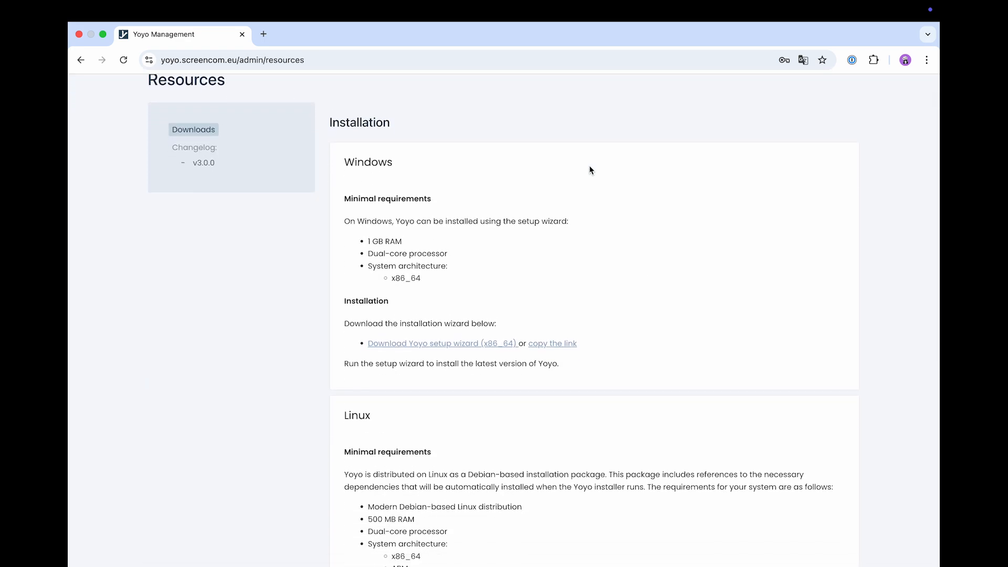